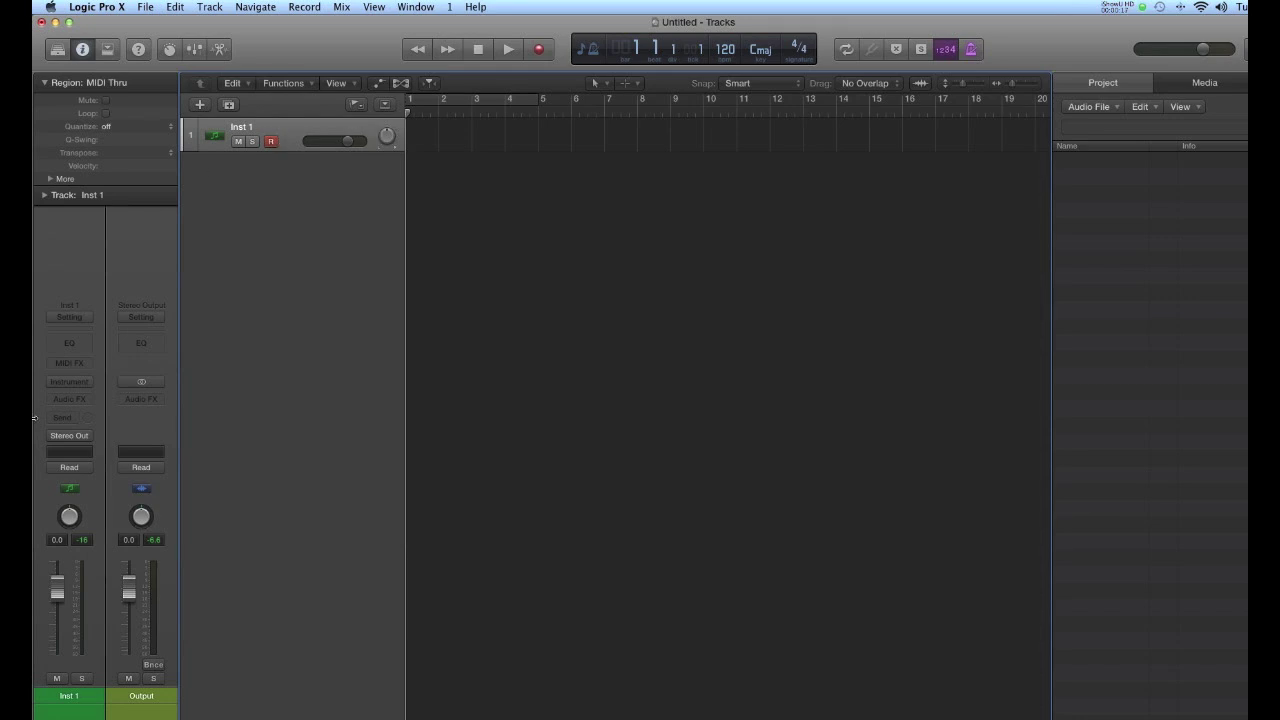
# Load EXS24 (Sampler) in Stereo on Inst 1 and position its plug-in window.
pyautogui.click(90, 383)
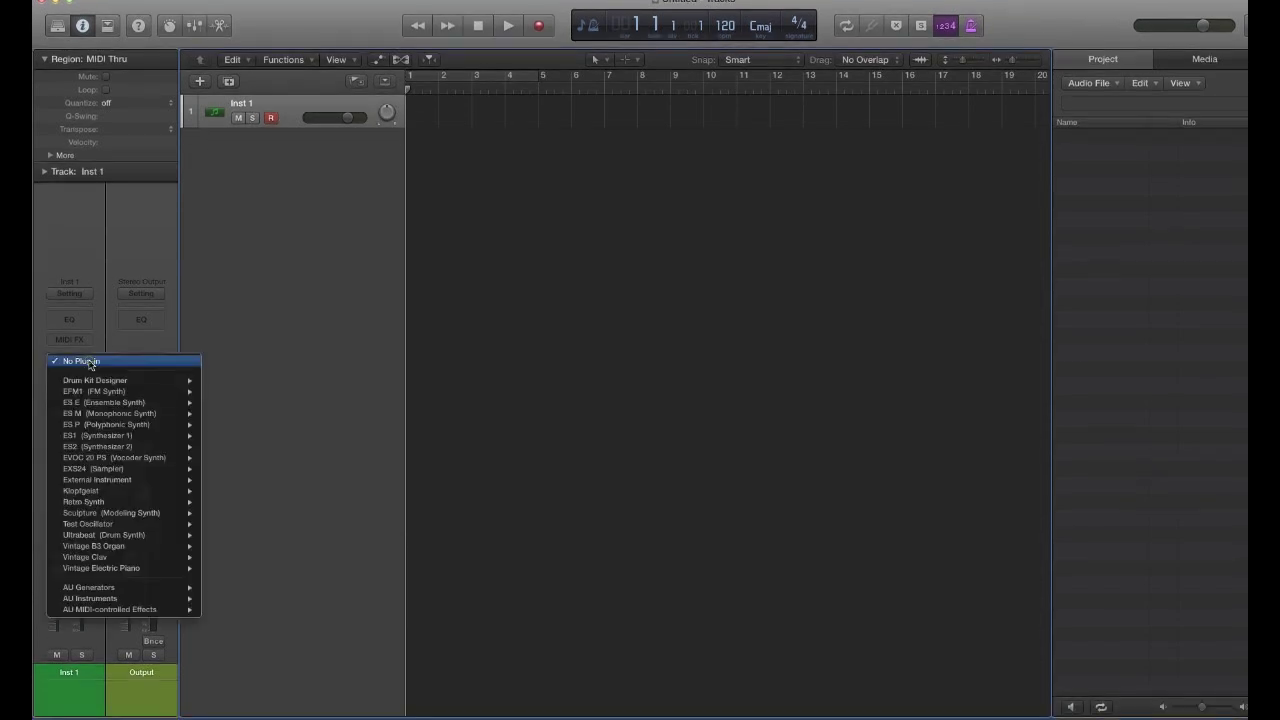
pyautogui.moveTo(121, 471)
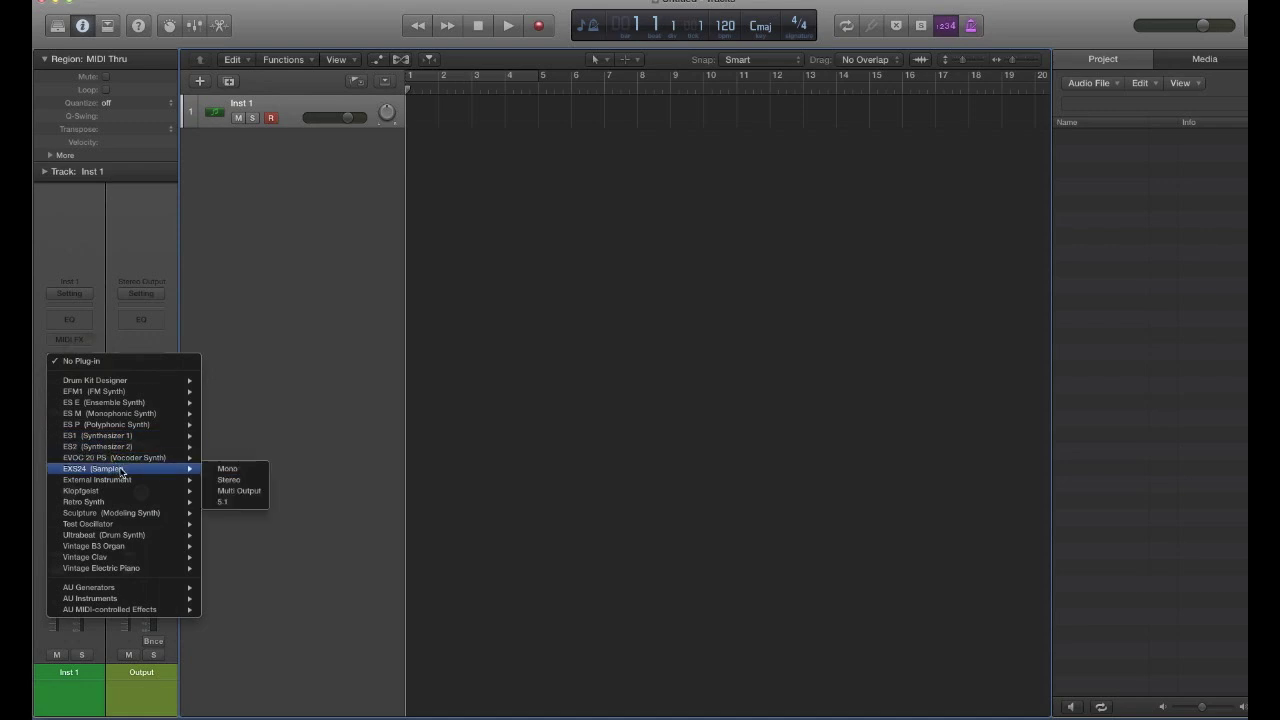
pyautogui.click(240, 486)
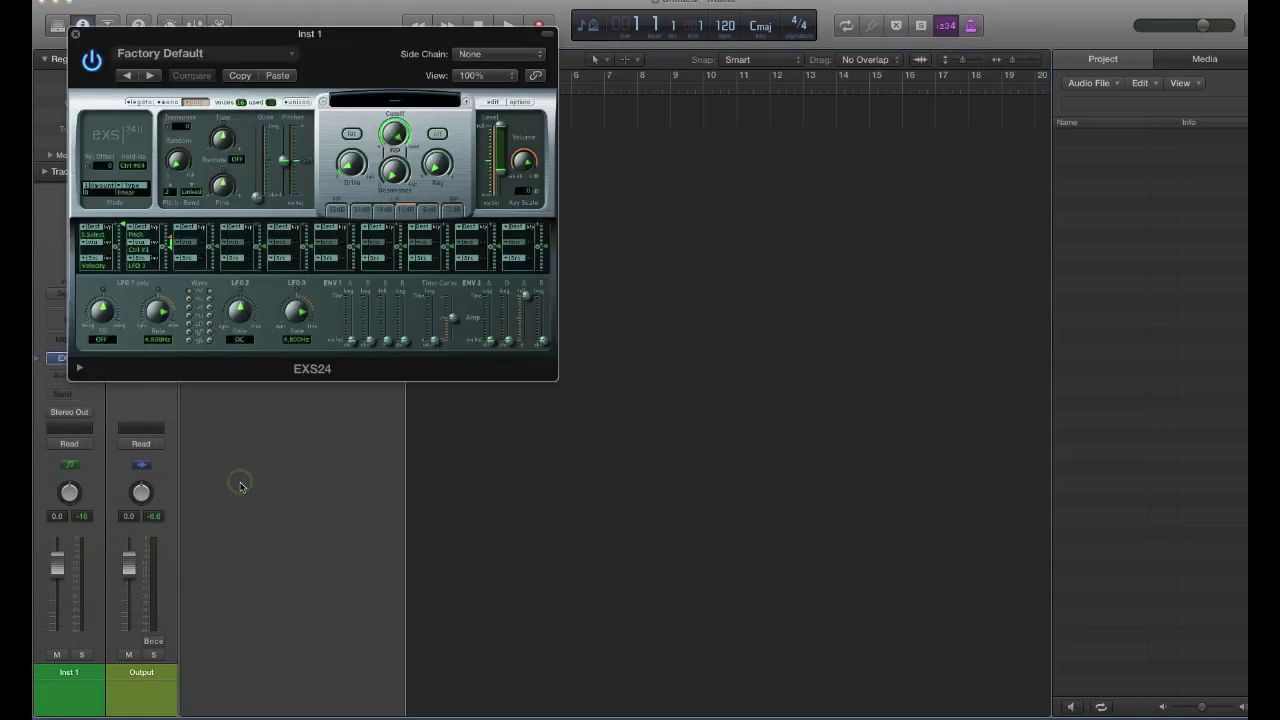
pyautogui.moveTo(351, 50); pyautogui.dragTo(714, 150)
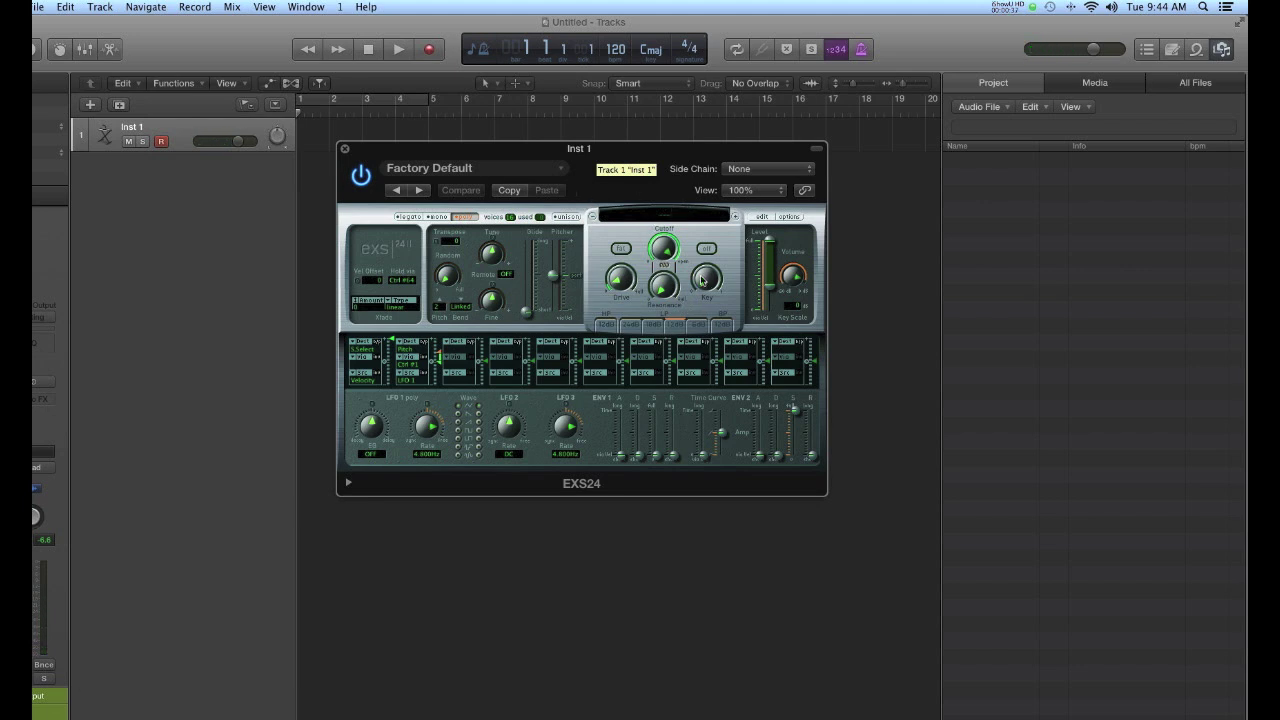
pyautogui.click(669, 218)
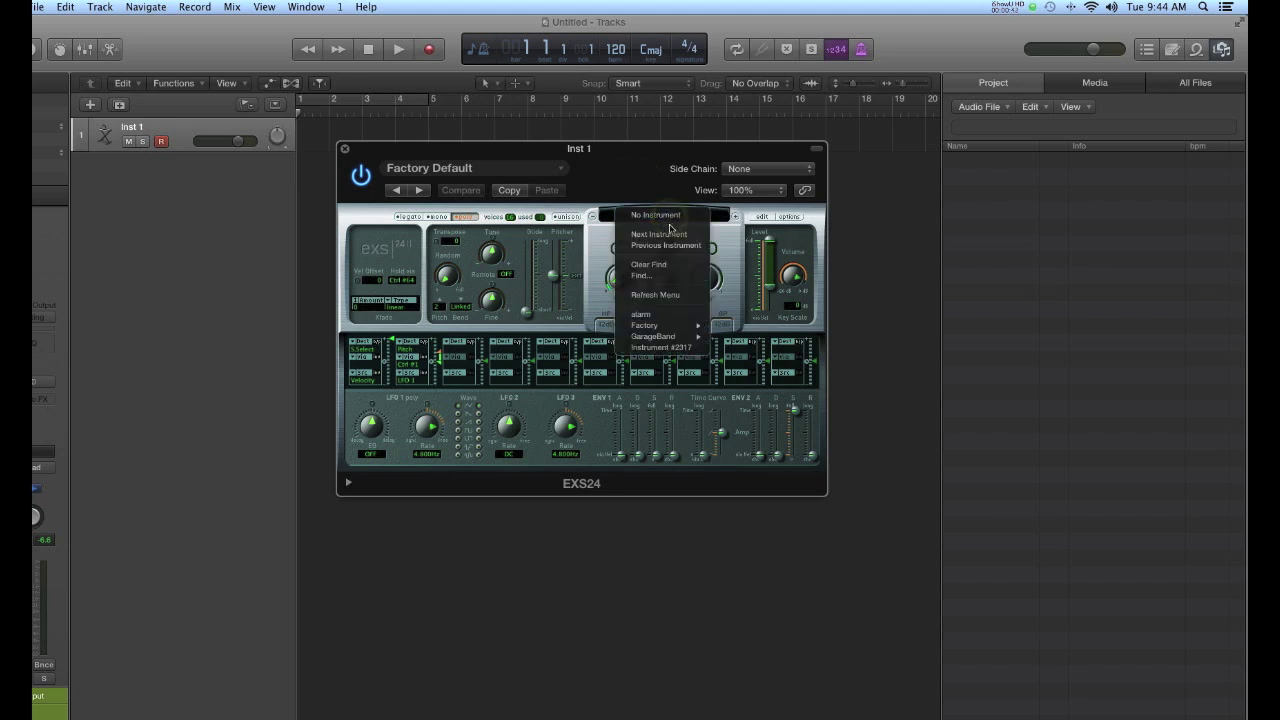
pyautogui.moveTo(686, 327)
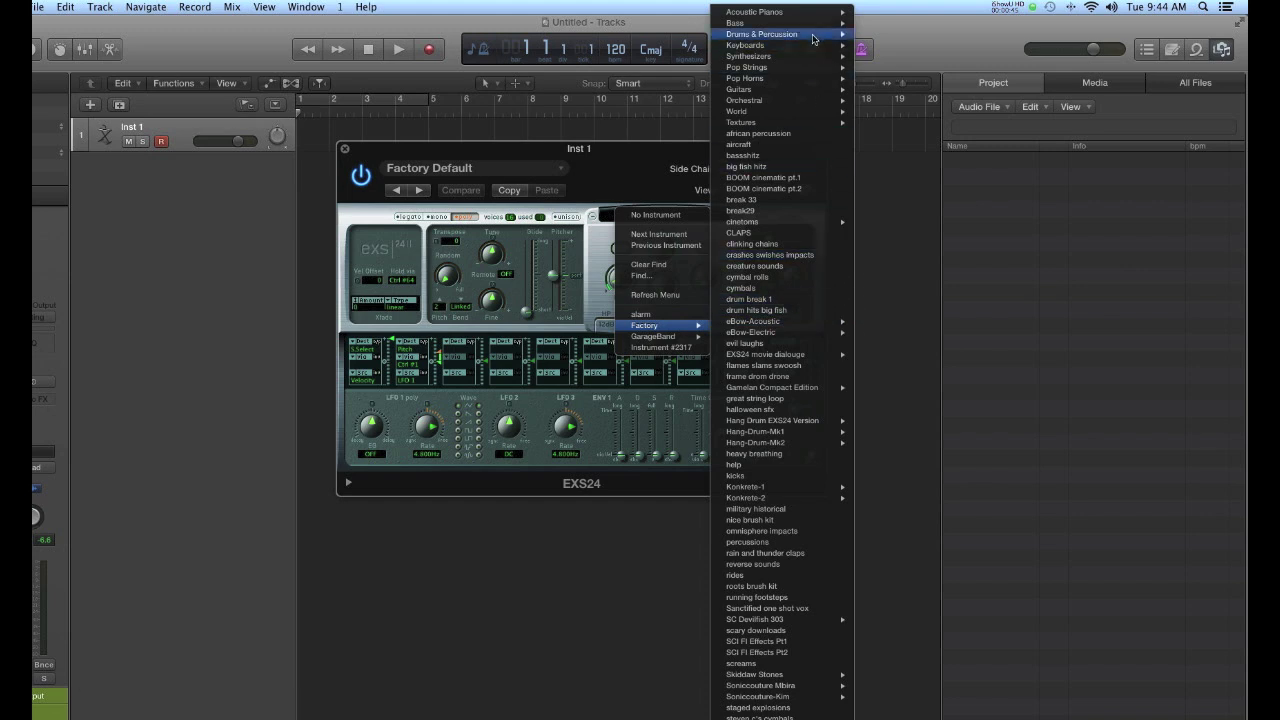
pyautogui.moveTo(811, 16)
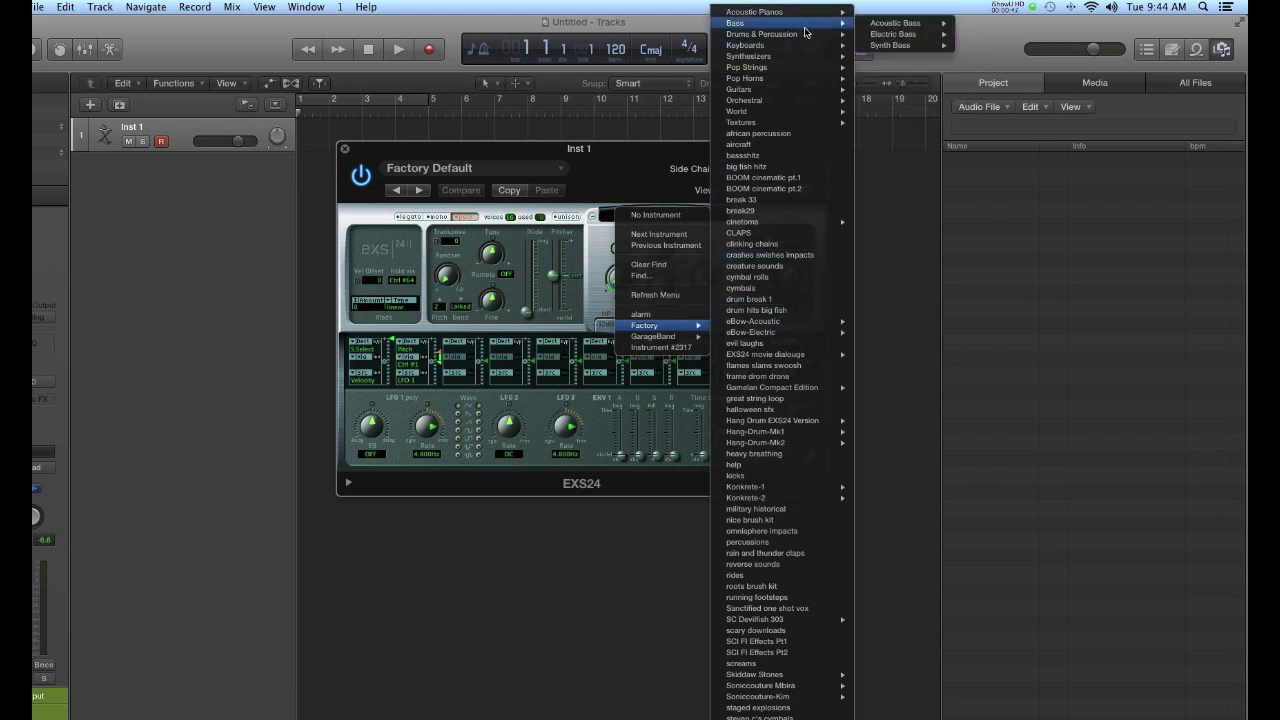
pyautogui.moveTo(800, 60)
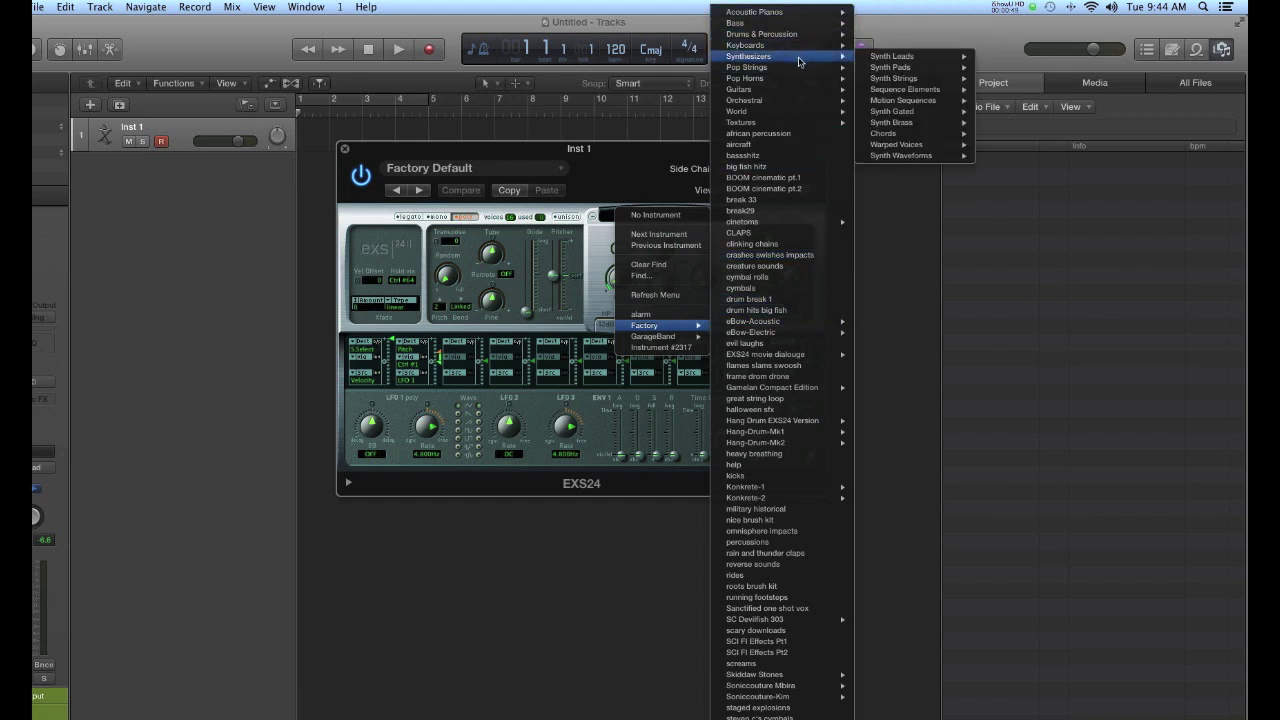
pyautogui.moveTo(803, 83)
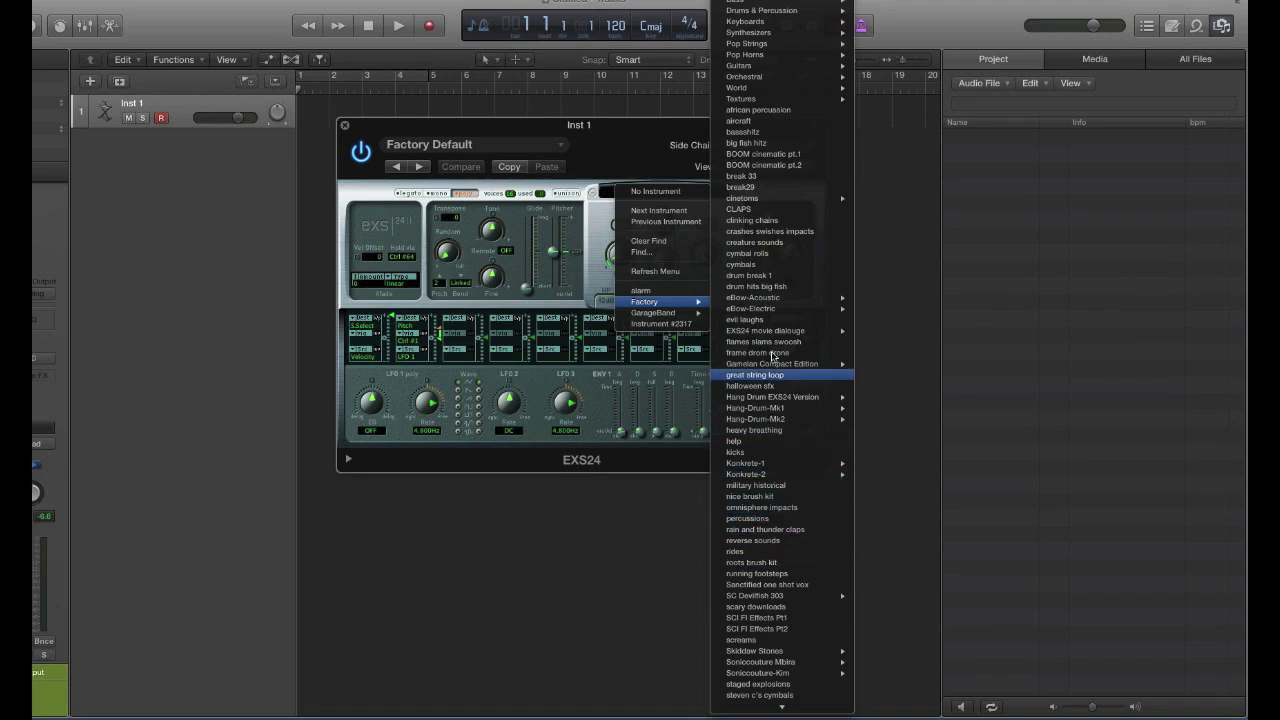
pyautogui.click(545, 567)
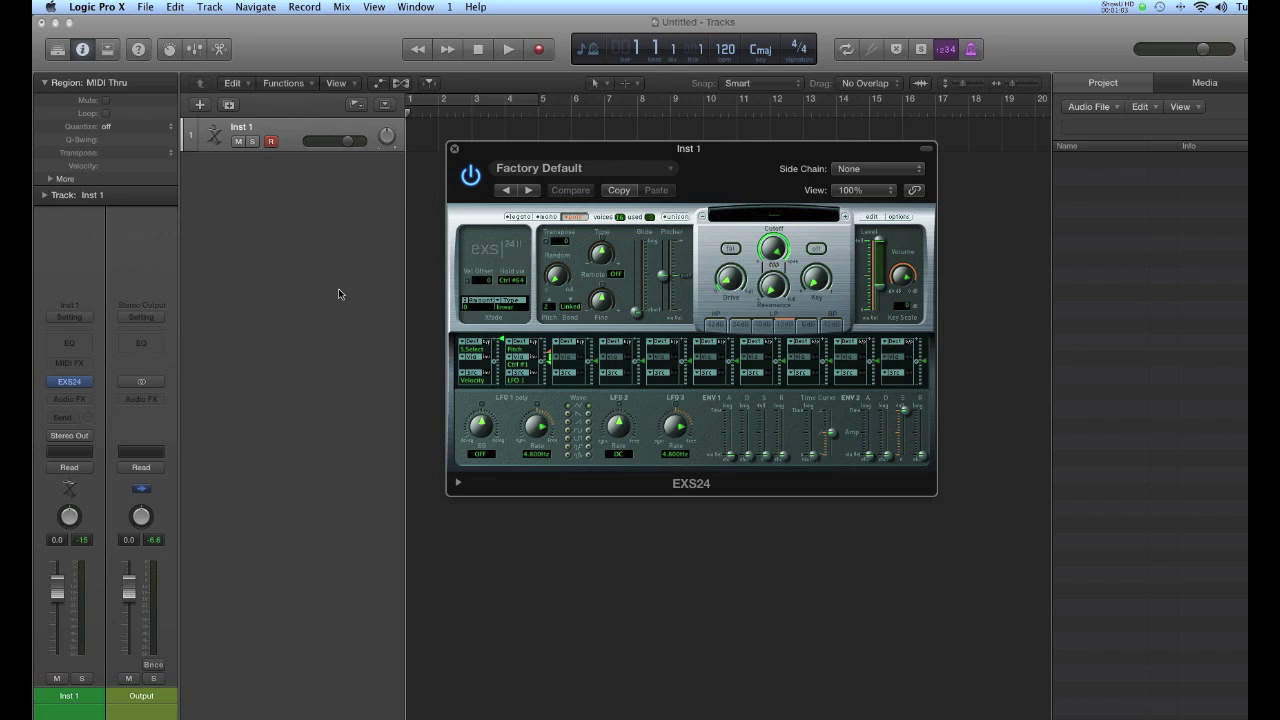
pyautogui.click(100, 12)
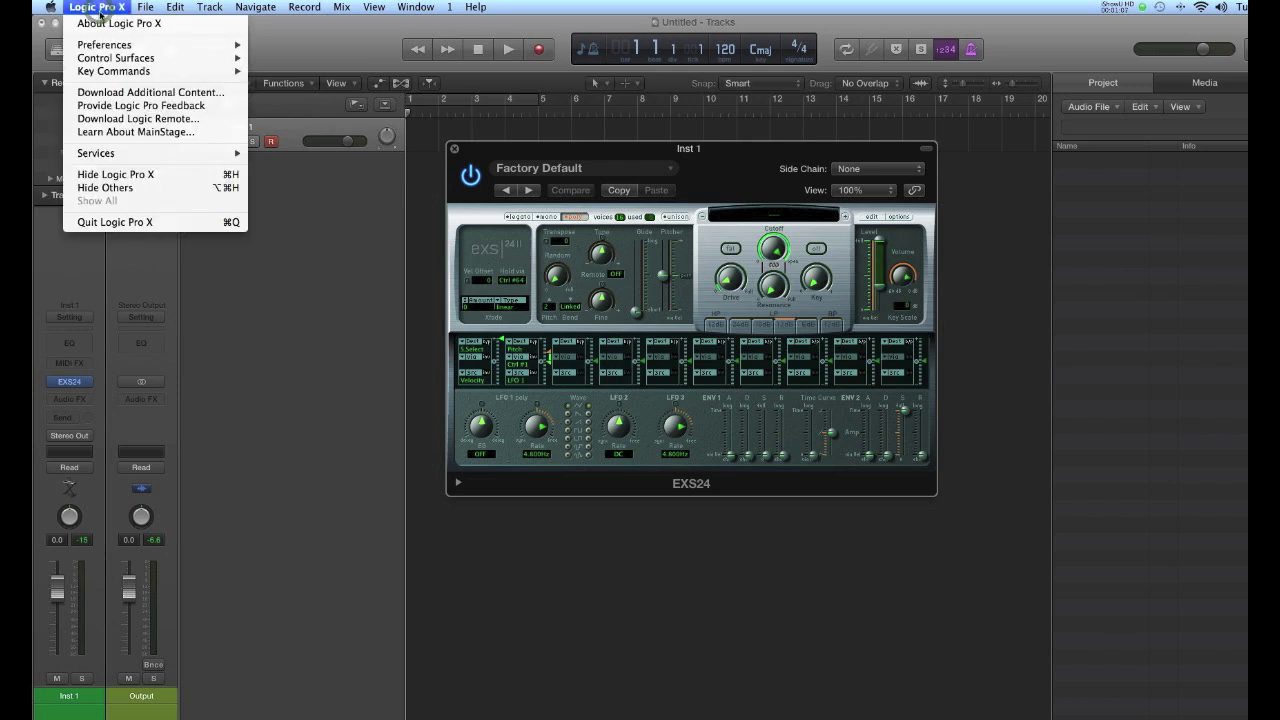
pyautogui.moveTo(130, 44)
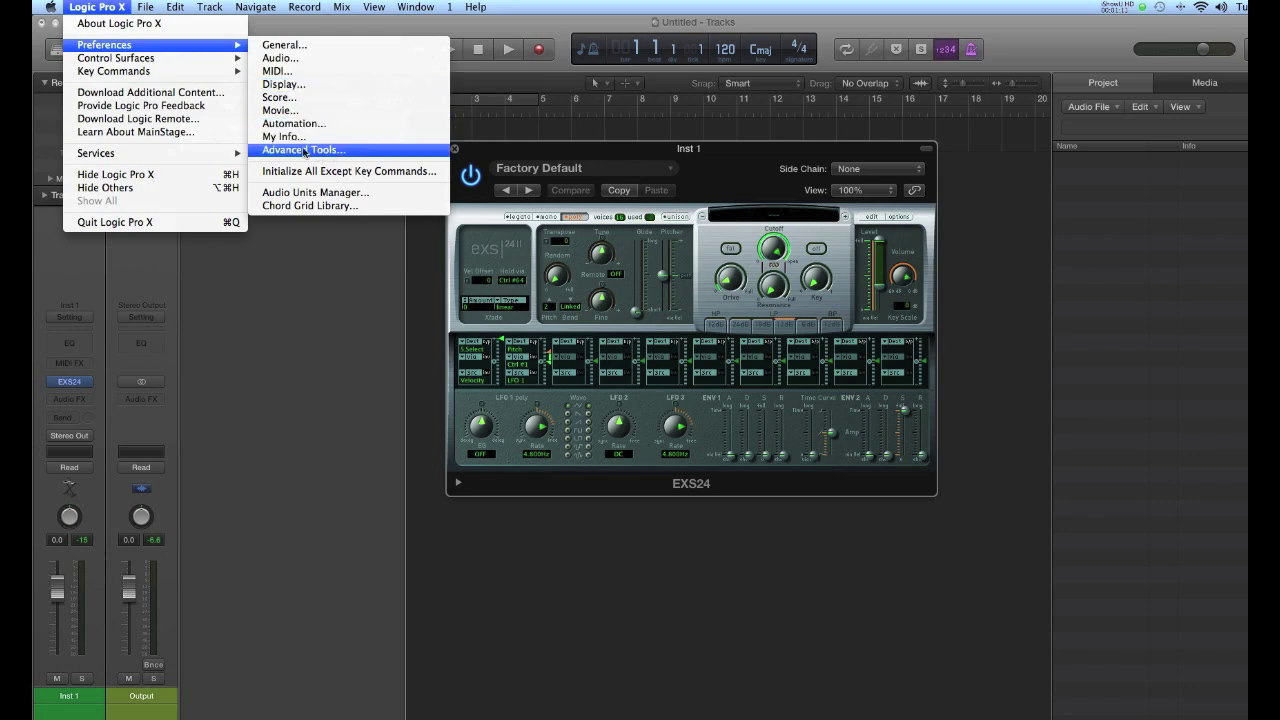
pyautogui.click(368, 152)
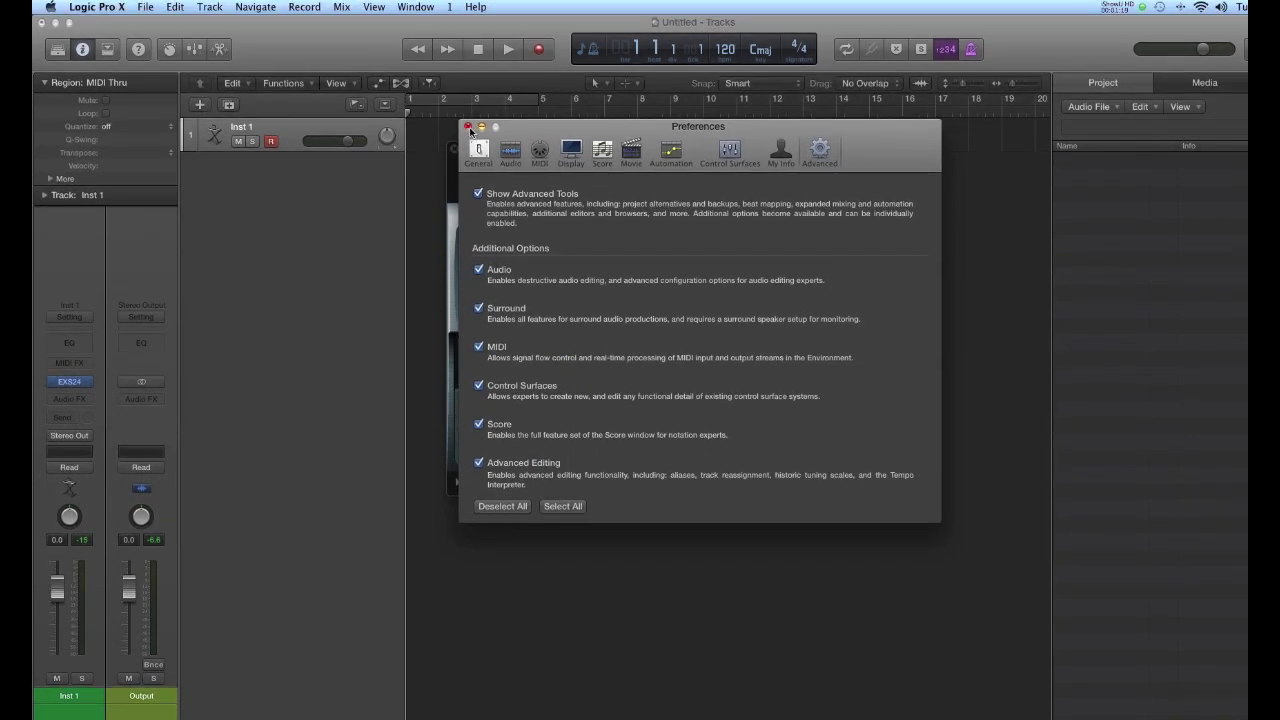
pyautogui.click(468, 127)
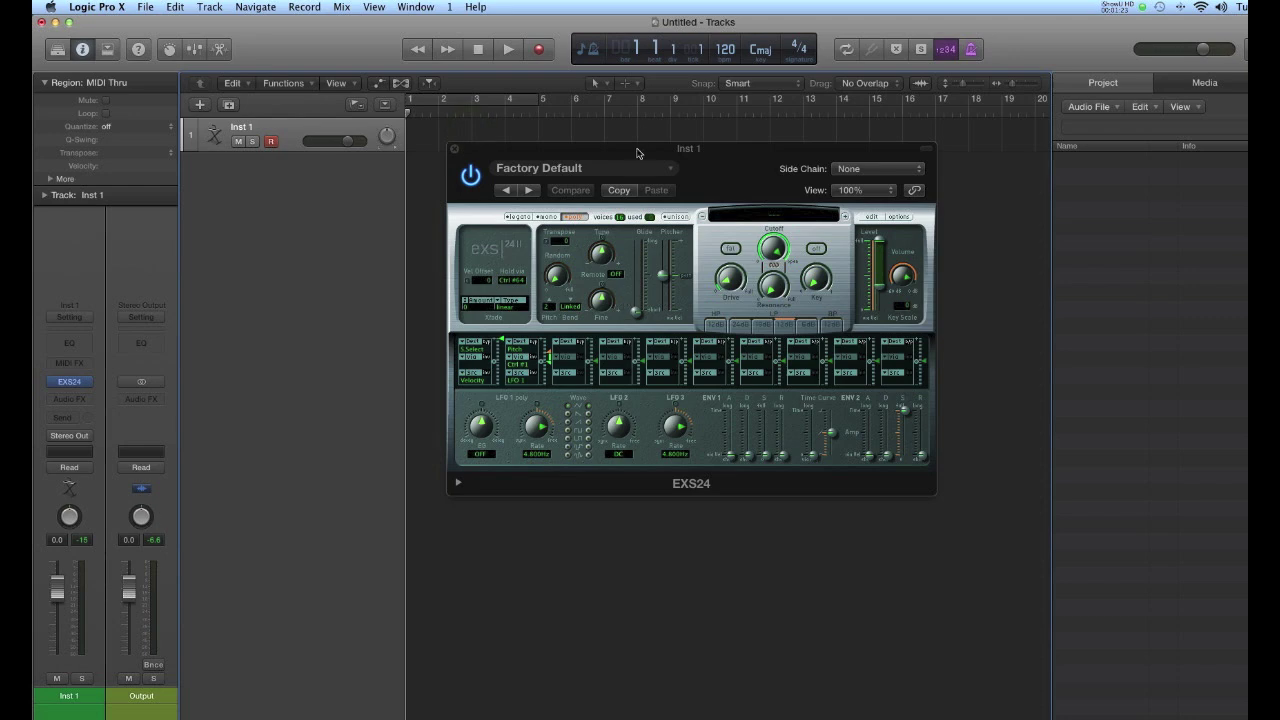
pyautogui.moveTo(637, 153); pyautogui.dragTo(490, 182)
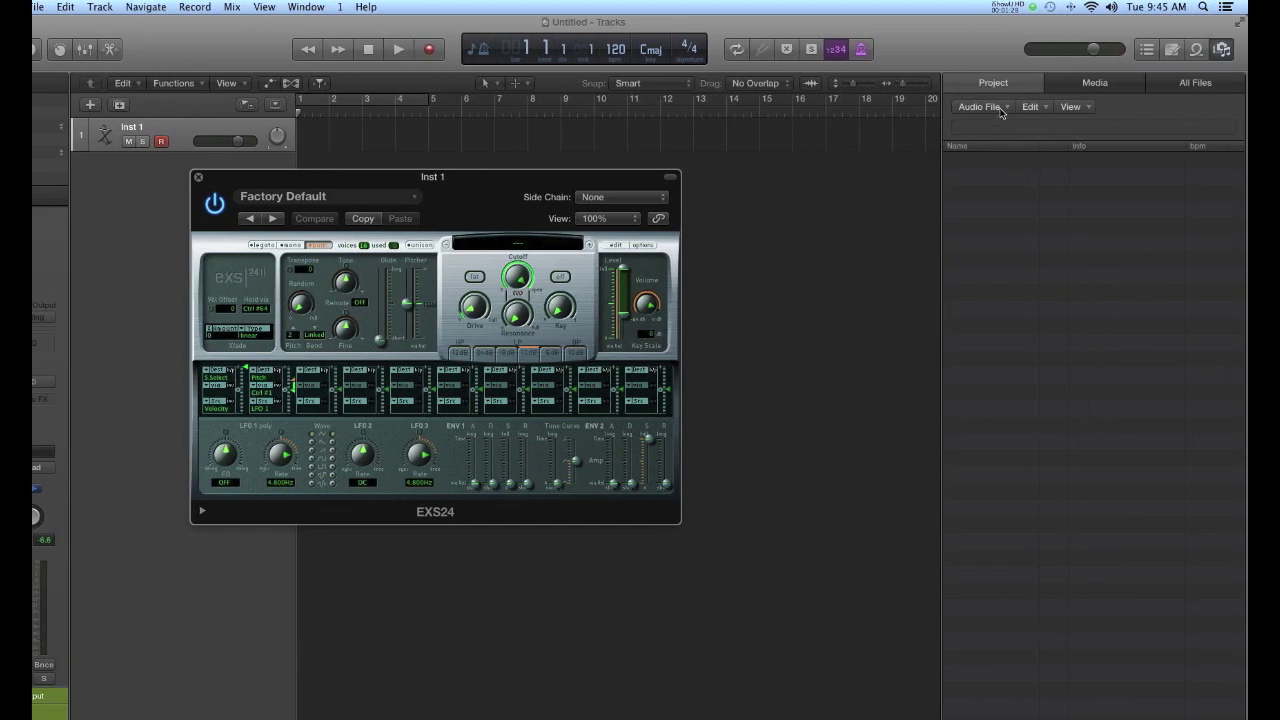
# Add the E.T. (Studio Acapella) .aif file to the Project Audio bin.
pyautogui.click(1001, 110)
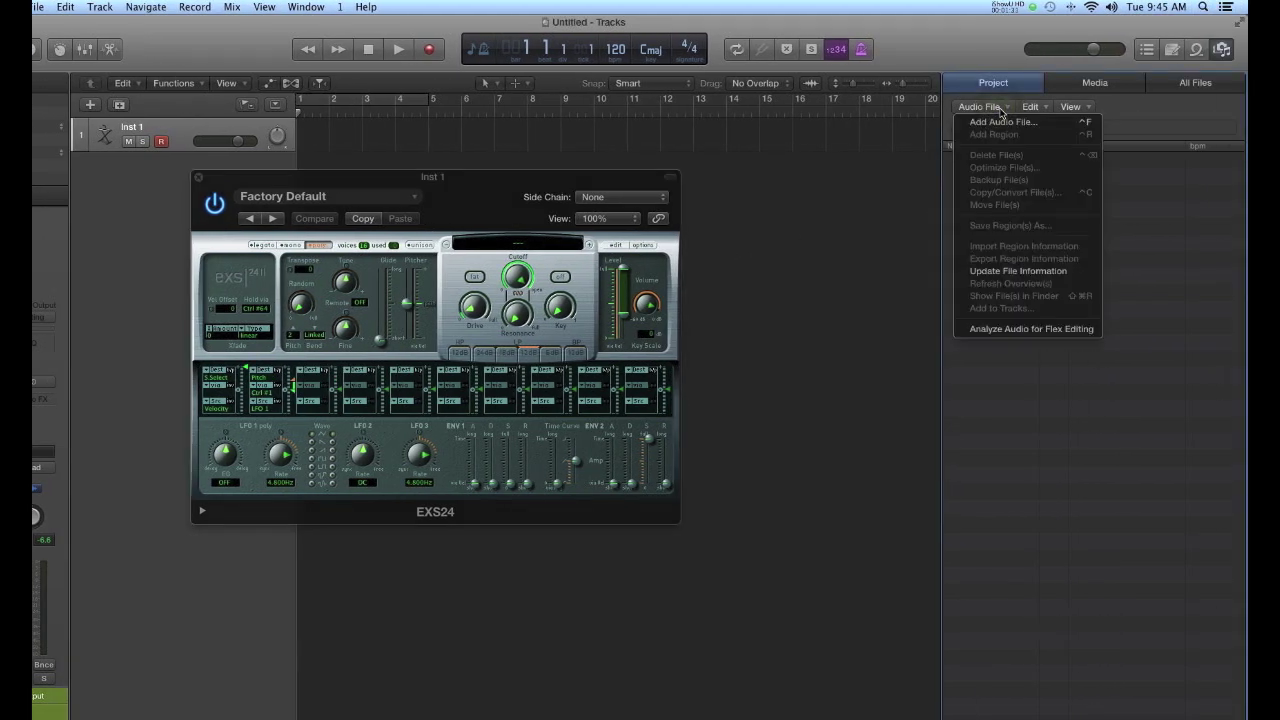
pyautogui.click(1001, 110)
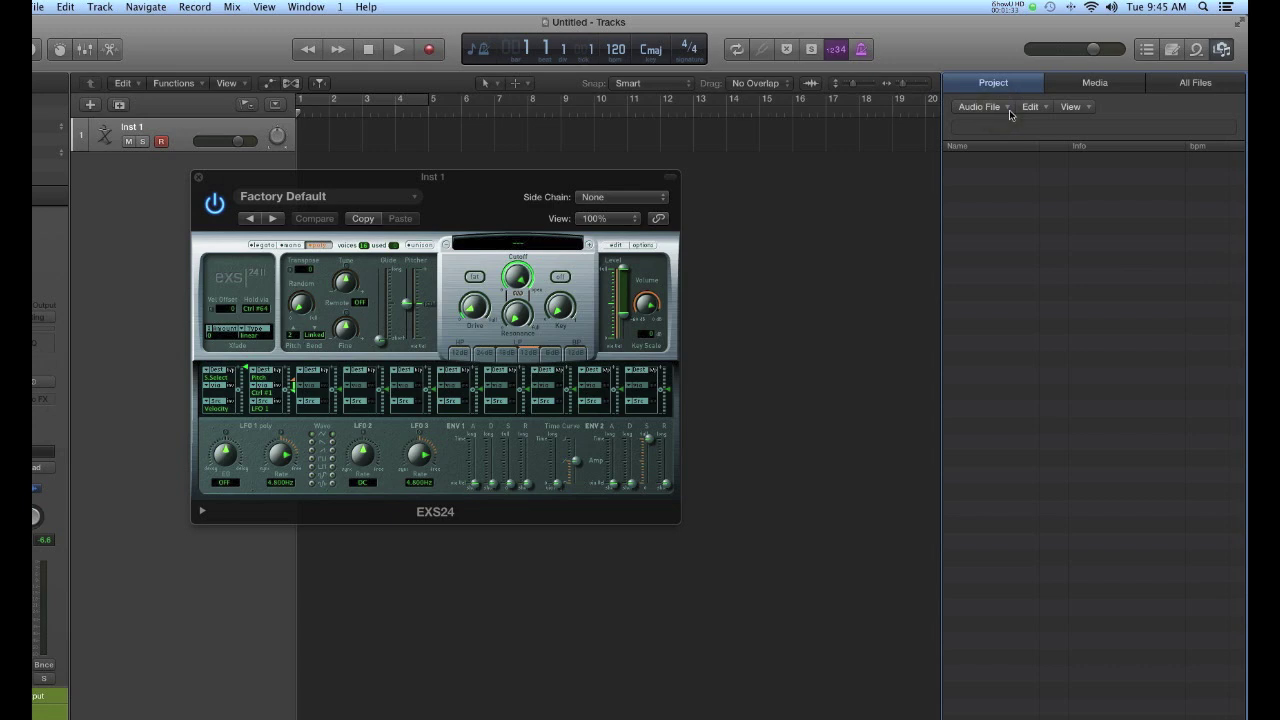
pyautogui.click(1007, 113)
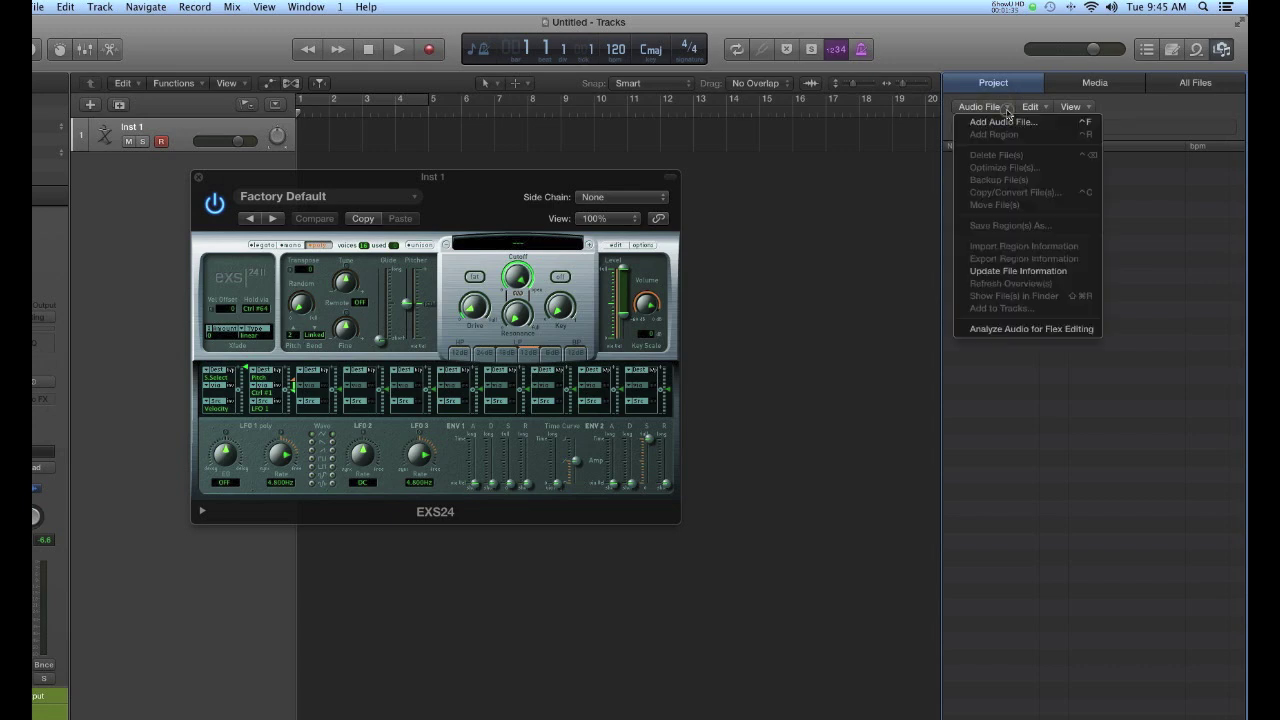
pyautogui.click(995, 123)
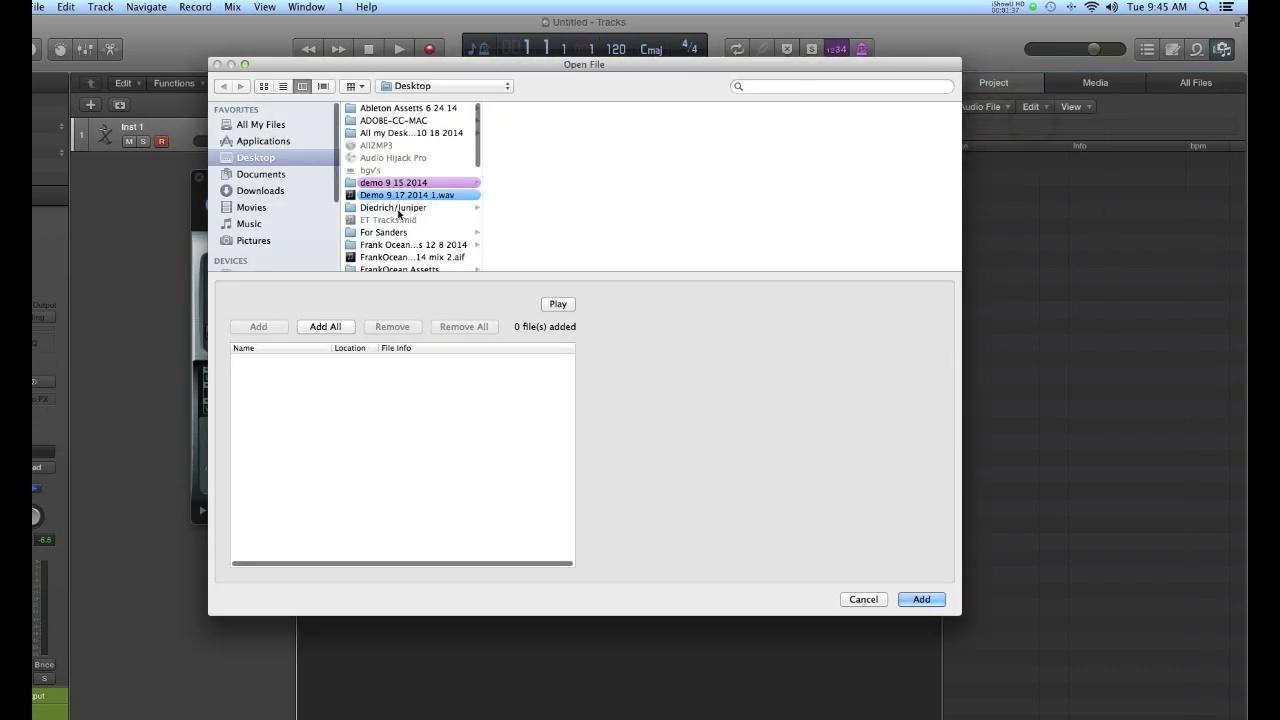
pyautogui.scroll(-5, 520, 230)
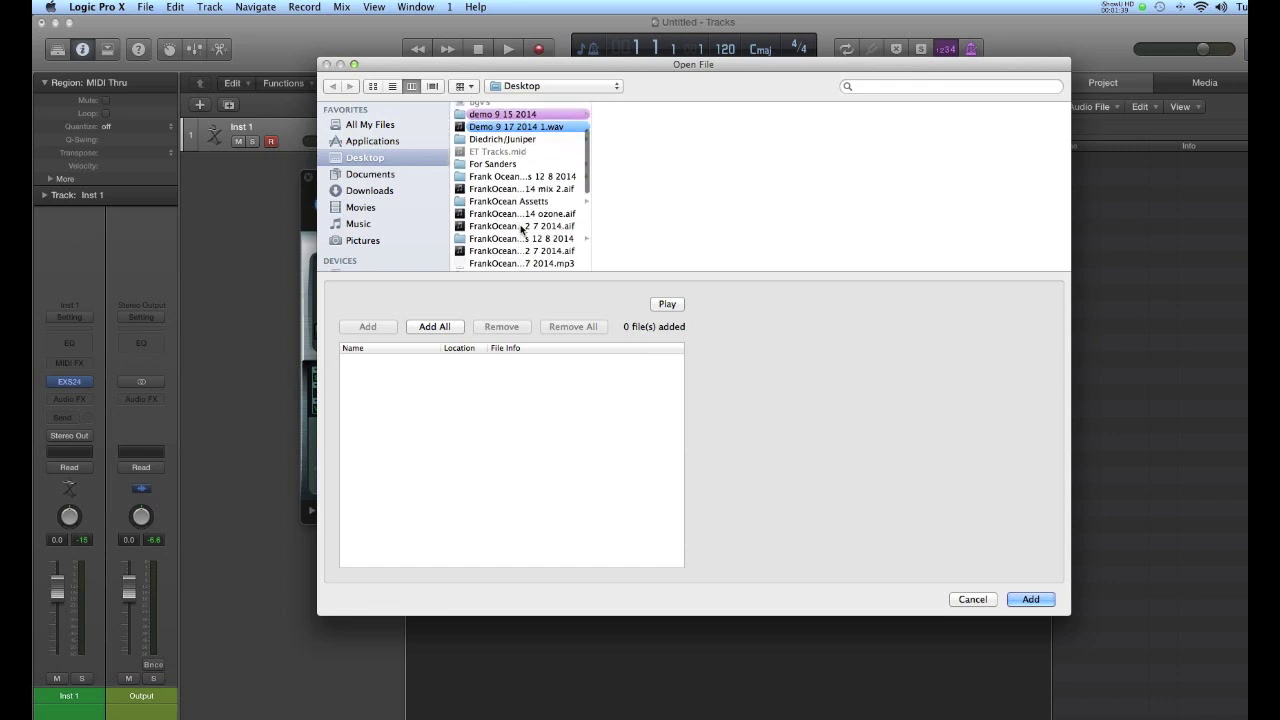
pyautogui.scroll(-5, 521, 230)
pyautogui.scroll(-1, 521, 230)
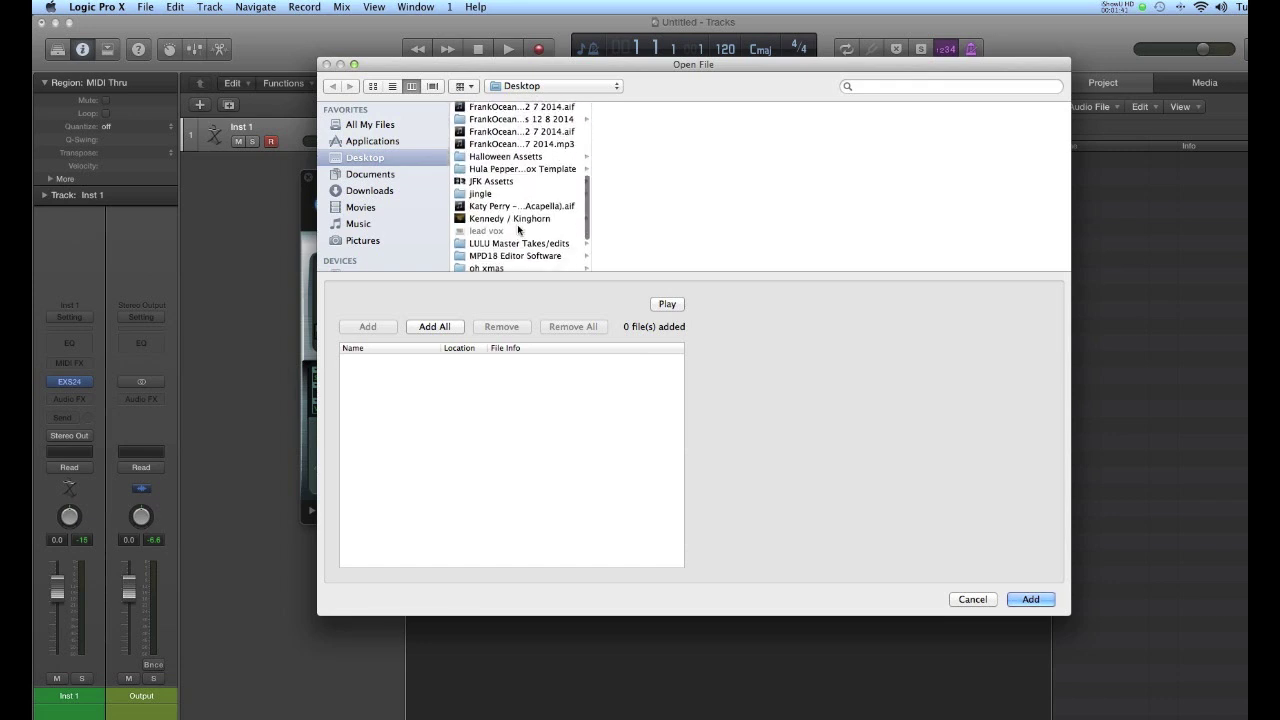
pyautogui.click(506, 206)
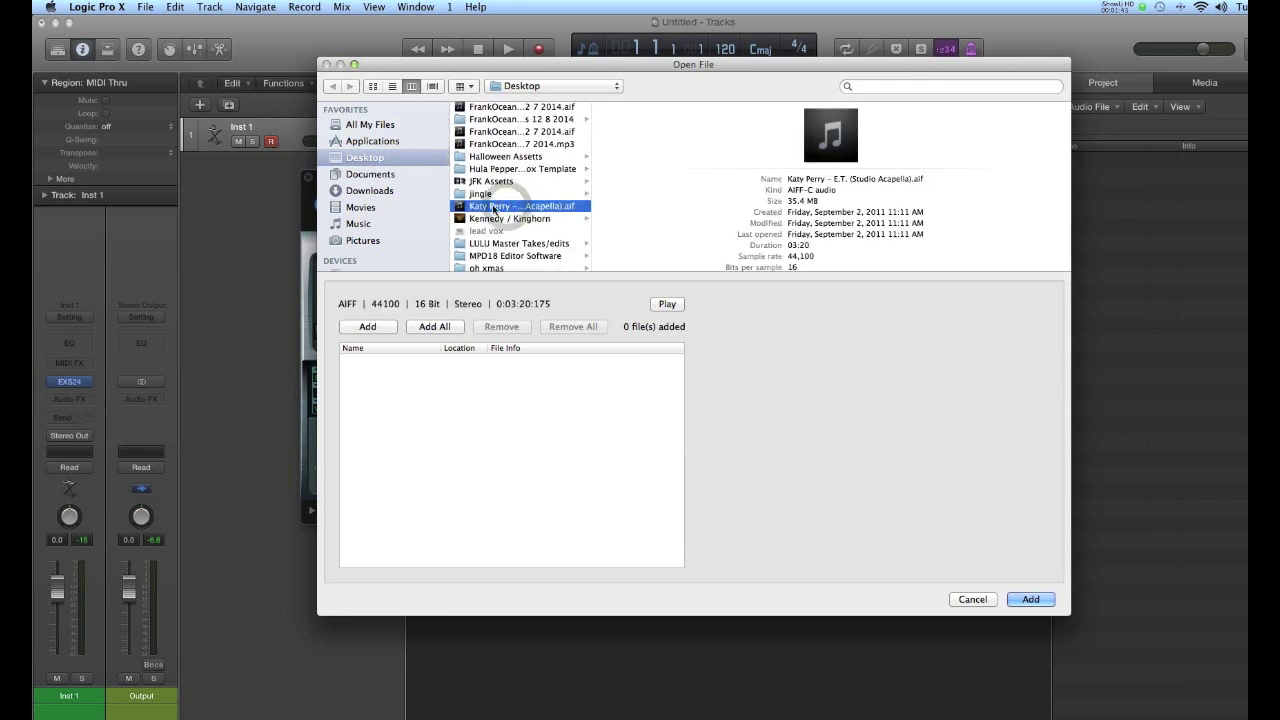
pyautogui.click(372, 328)
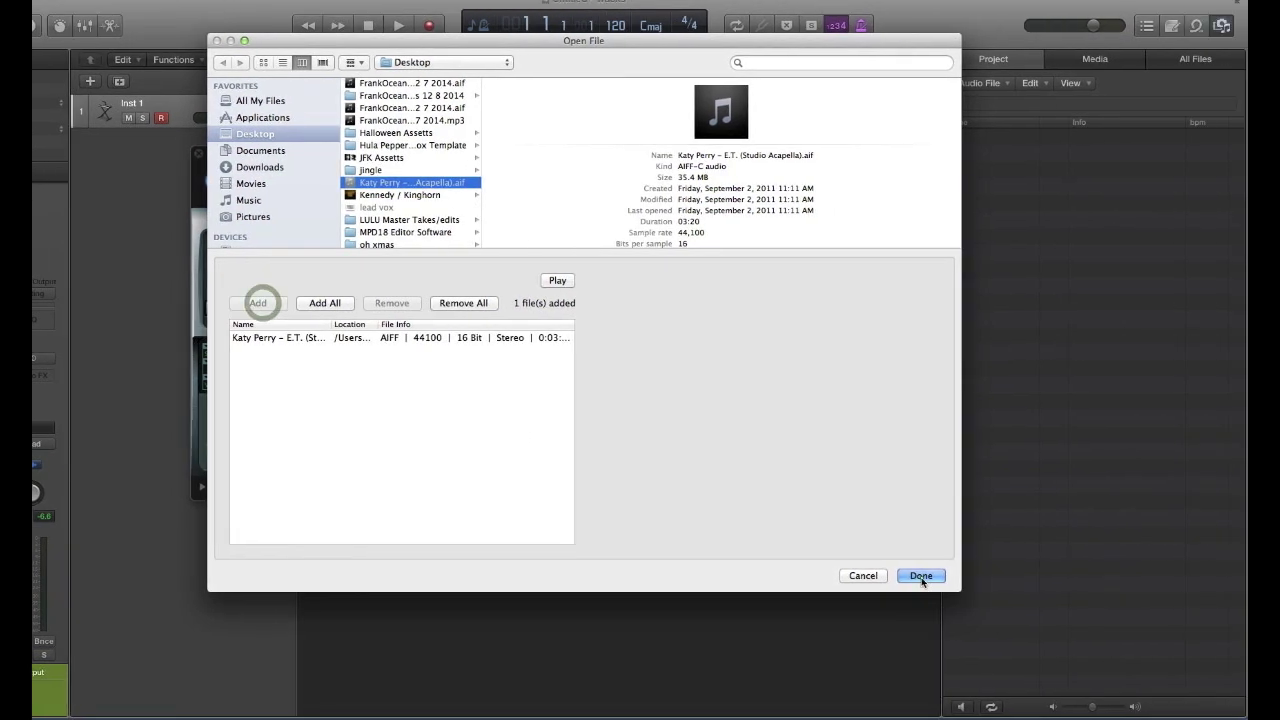
pyautogui.click(1031, 600)
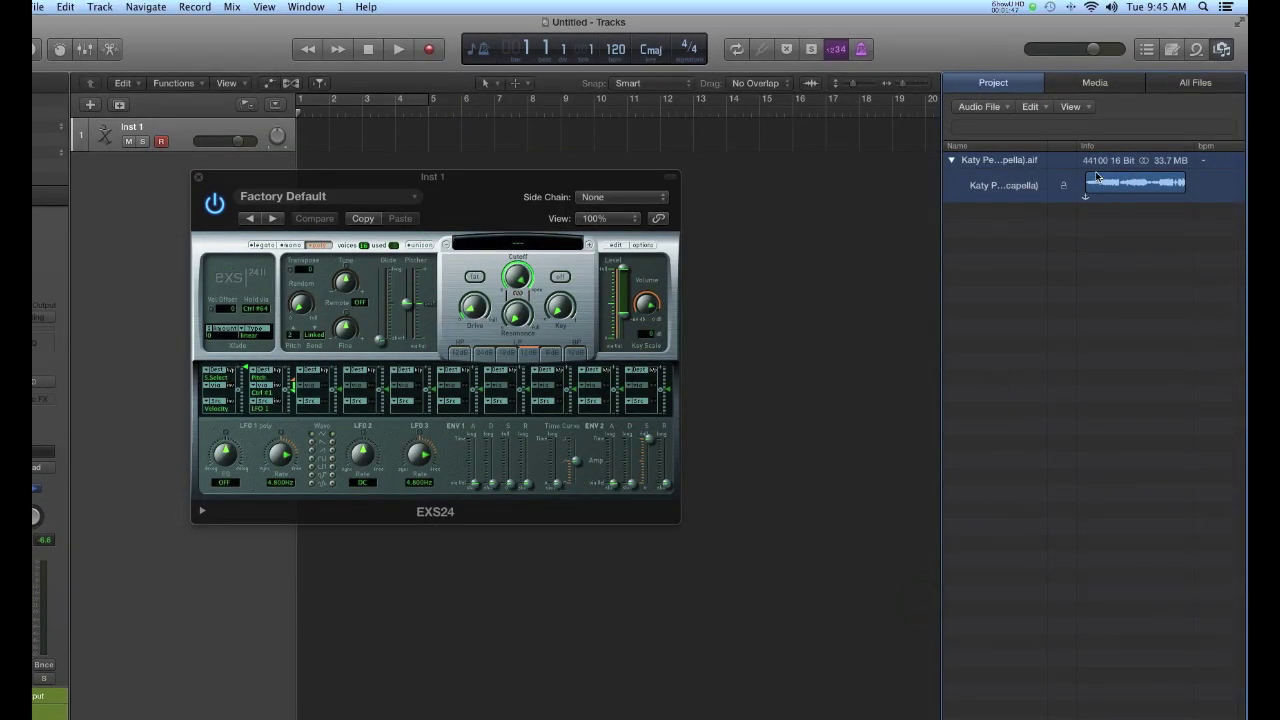
# Place the acapella on a new audio track starting at bar 1, showing bars 1–57.
pyautogui.moveTo(540, 185); pyautogui.dragTo(737, 308)
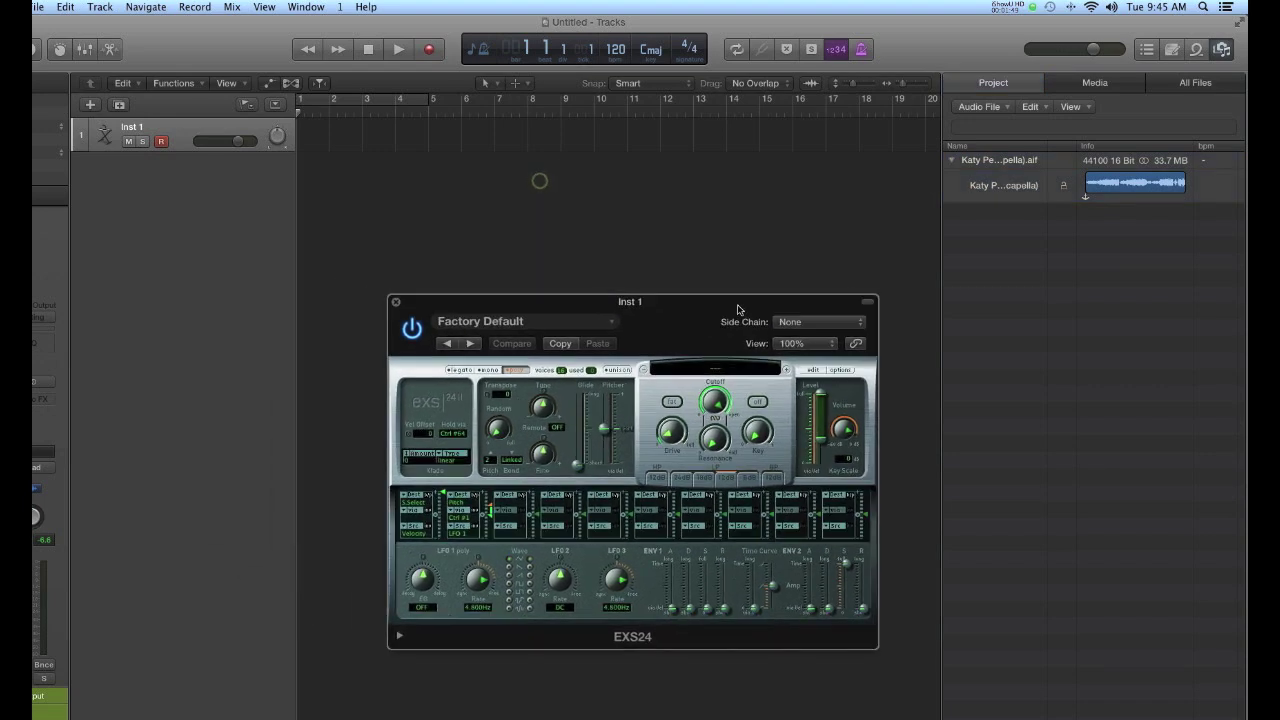
pyautogui.moveTo(1012, 162); pyautogui.dragTo(318, 223)
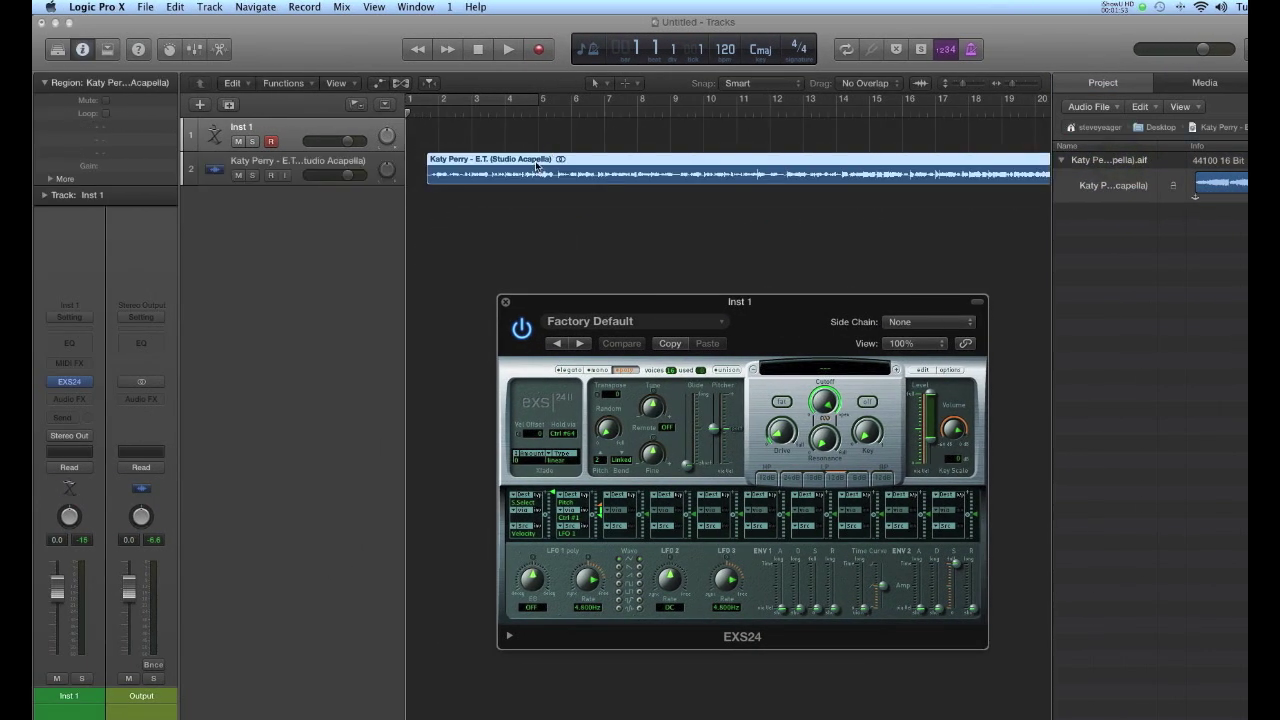
pyautogui.moveTo(537, 166); pyautogui.dragTo(517, 166)
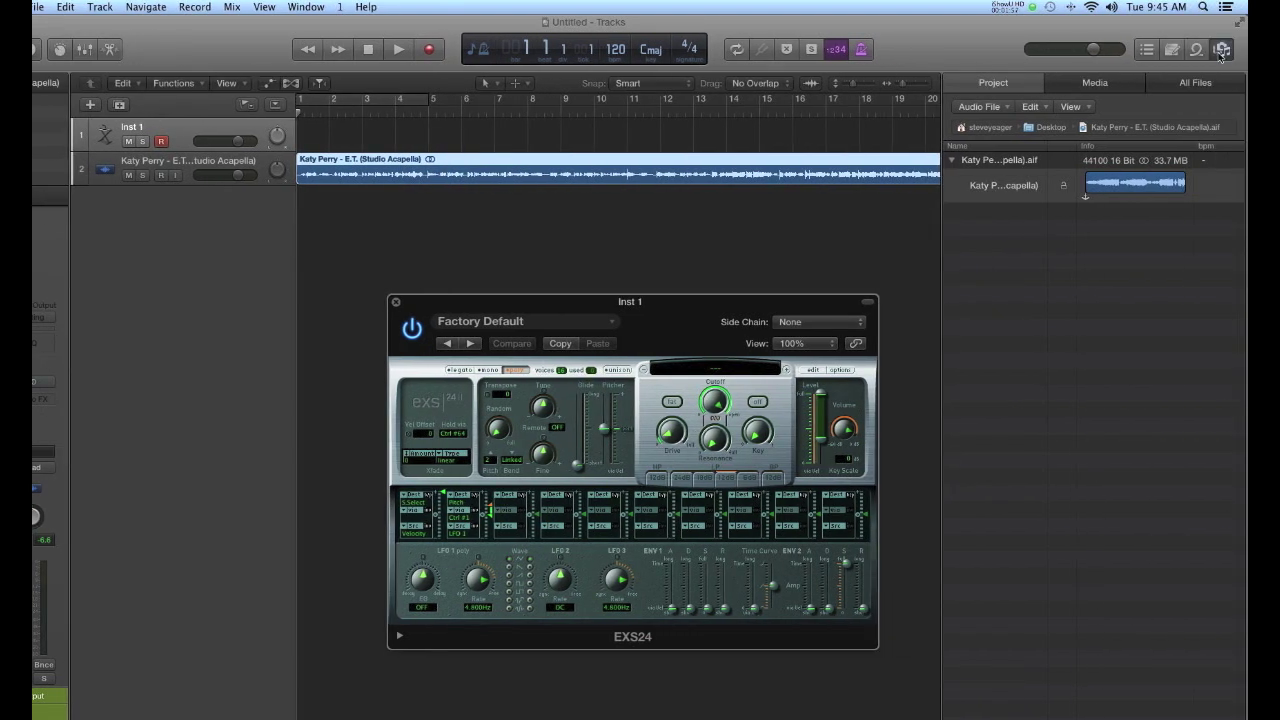
pyautogui.click(1220, 52)
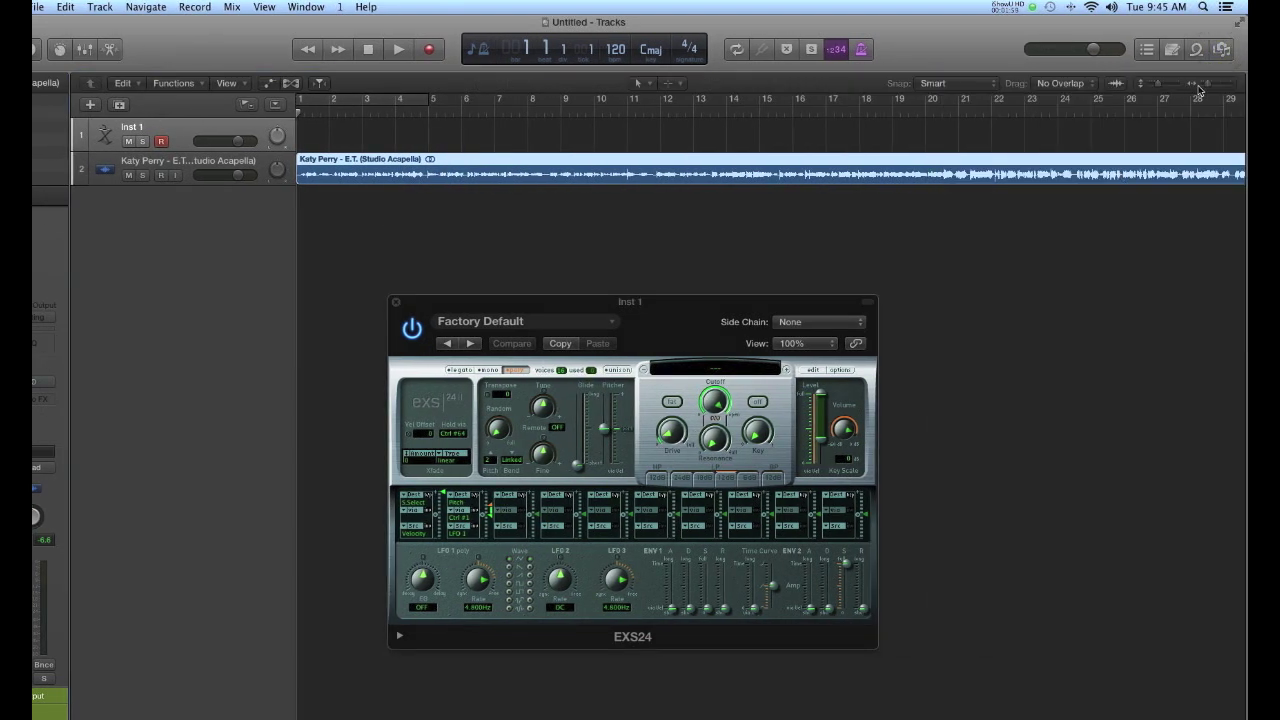
pyautogui.moveTo(1211, 85); pyautogui.dragTo(1172, 88)
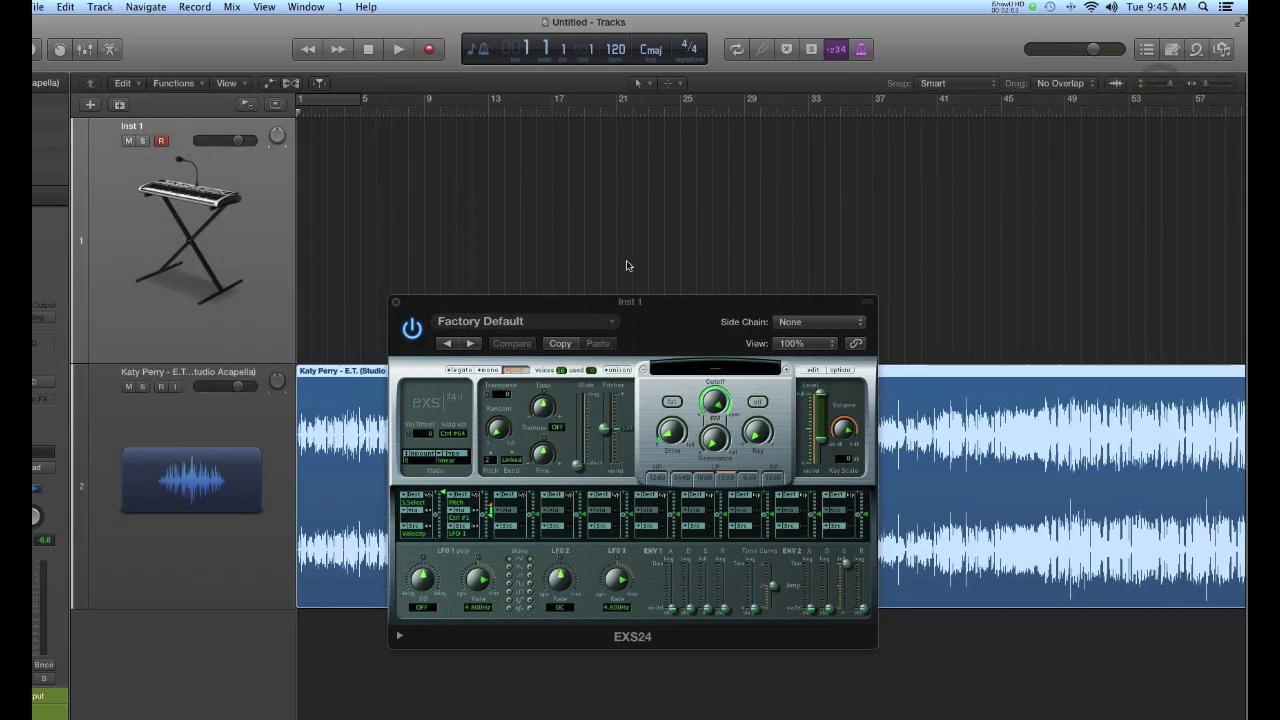
# Audition the Katy Perry acapella track, stop playback, and move the EXS24 window aside.
pyautogui.moveTo(616, 302); pyautogui.dragTo(1001, 23)
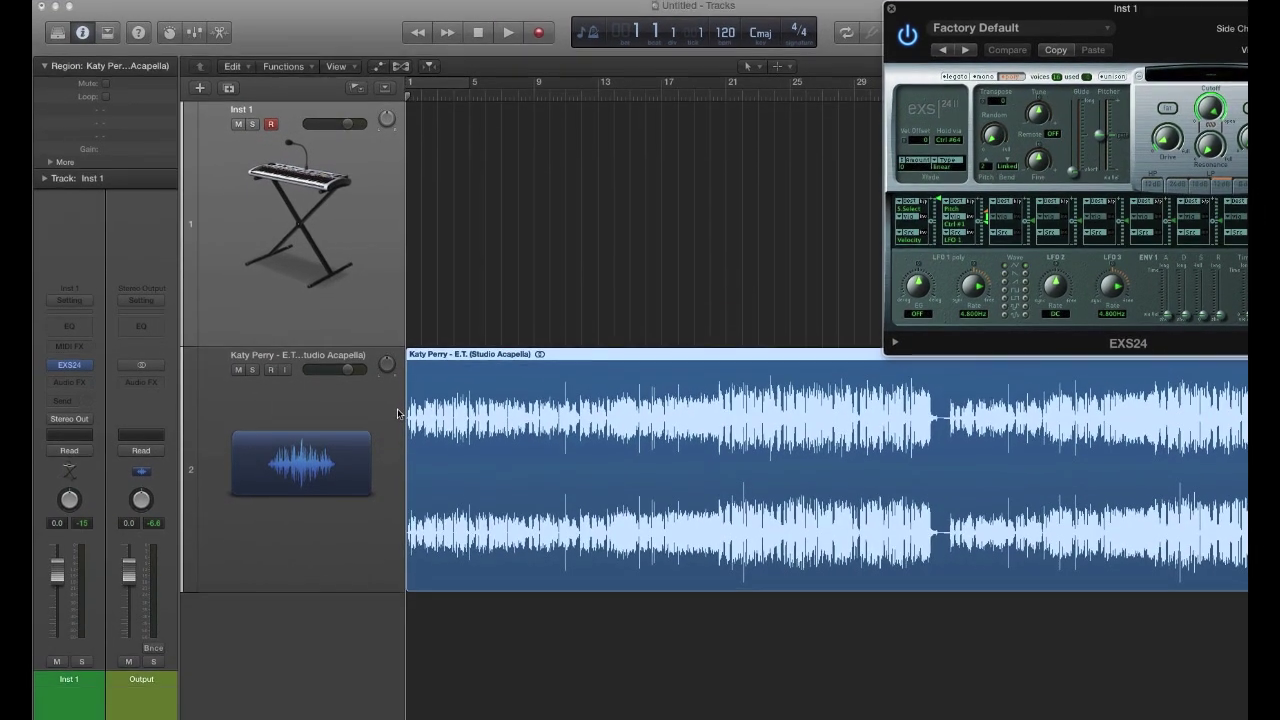
pyautogui.press('space')
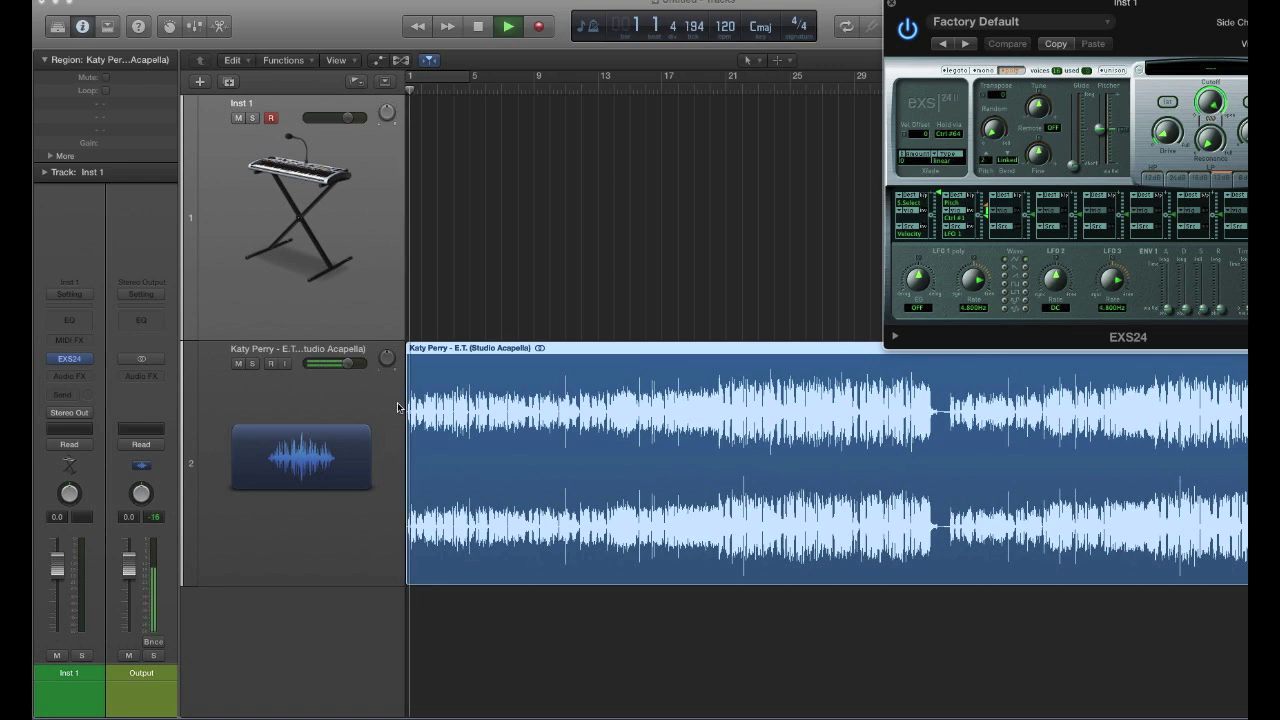
pyautogui.click(462, 448)
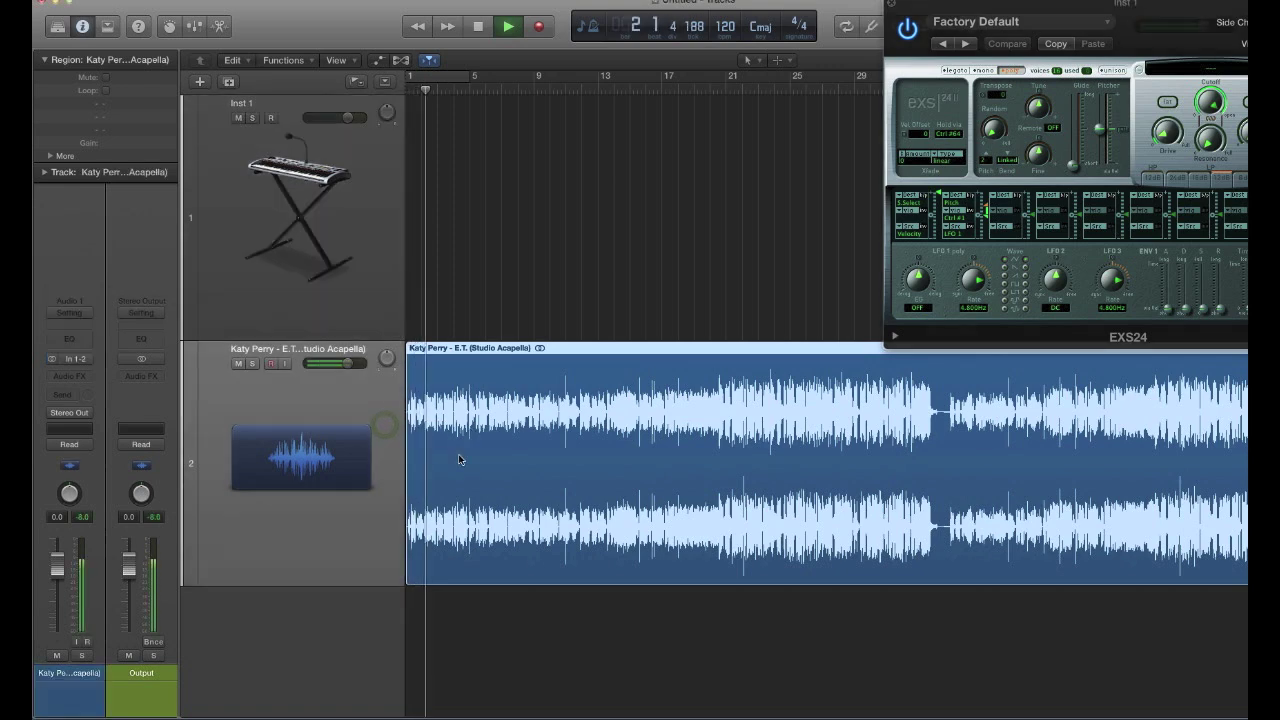
pyautogui.press('space')
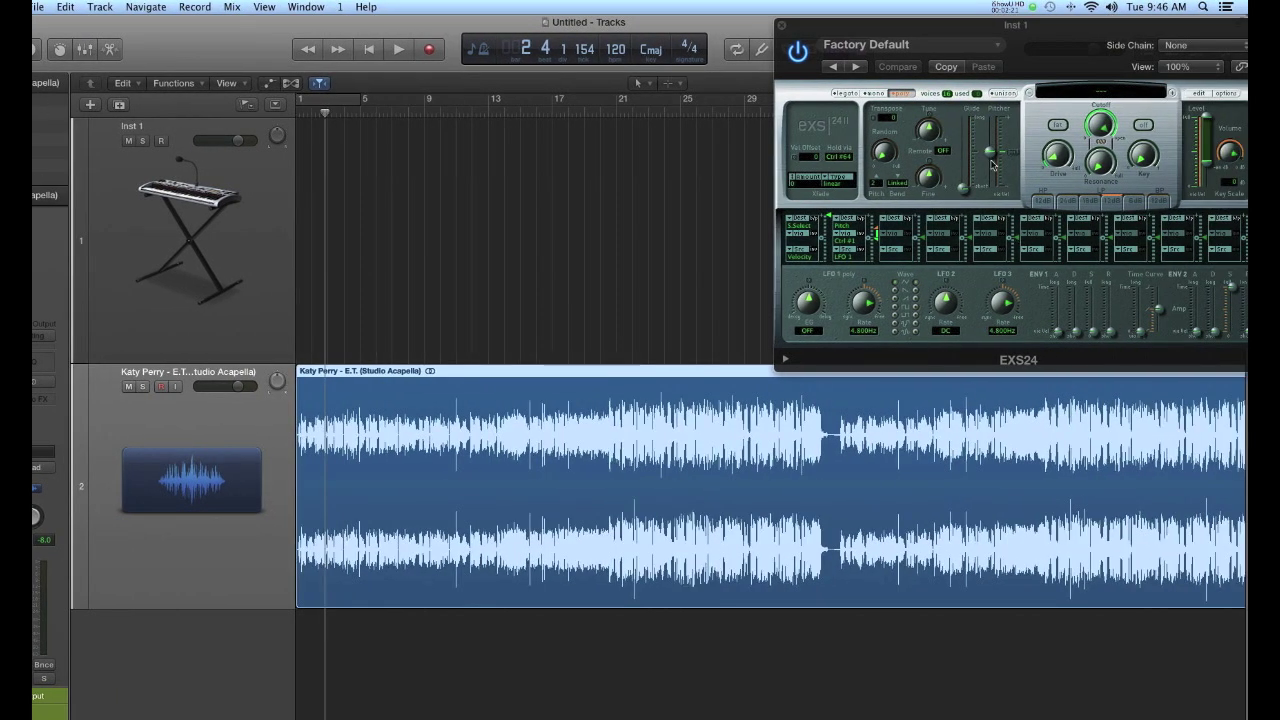
pyautogui.moveTo(941, 34); pyautogui.dragTo(624, 34)
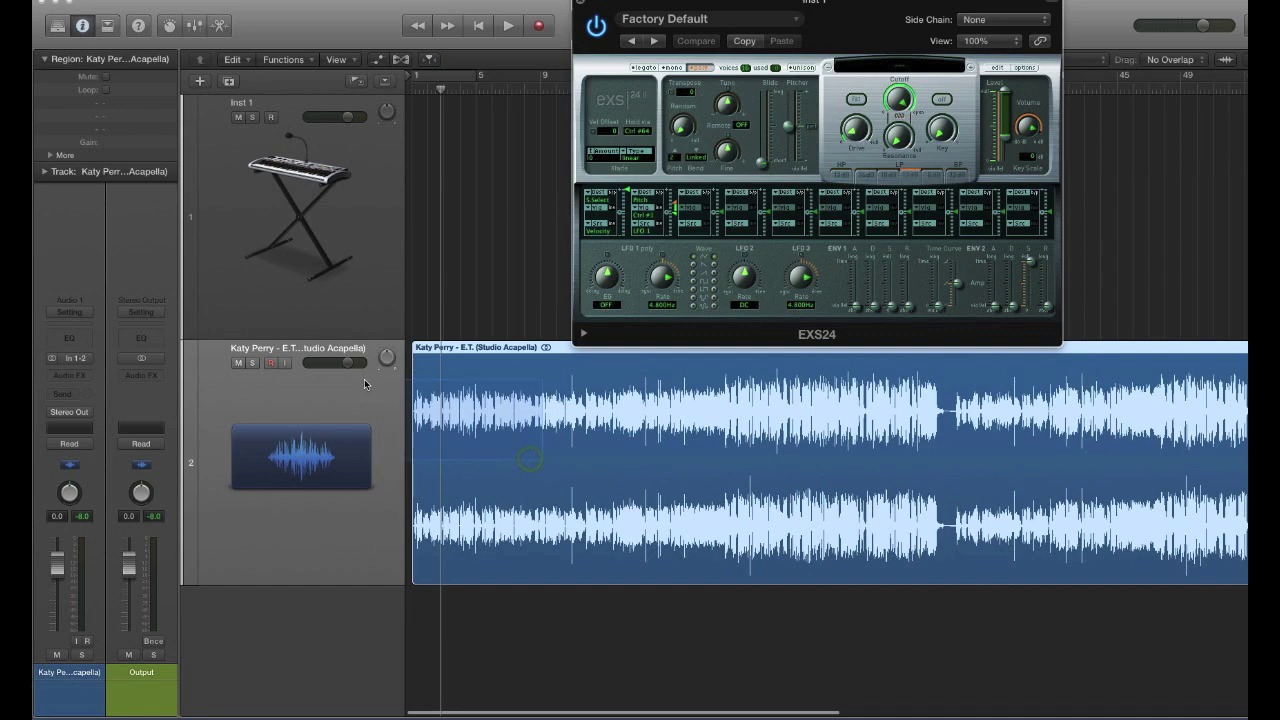
# Zoom into the acapella's start, play its opening phrase, and show the editing tools.
pyautogui.keyDown('ctrl'); pyautogui.keyDown('alt'); pyautogui.click(530, 473); pyautogui.keyUp('alt'); pyautogui.keyUp('ctrl')
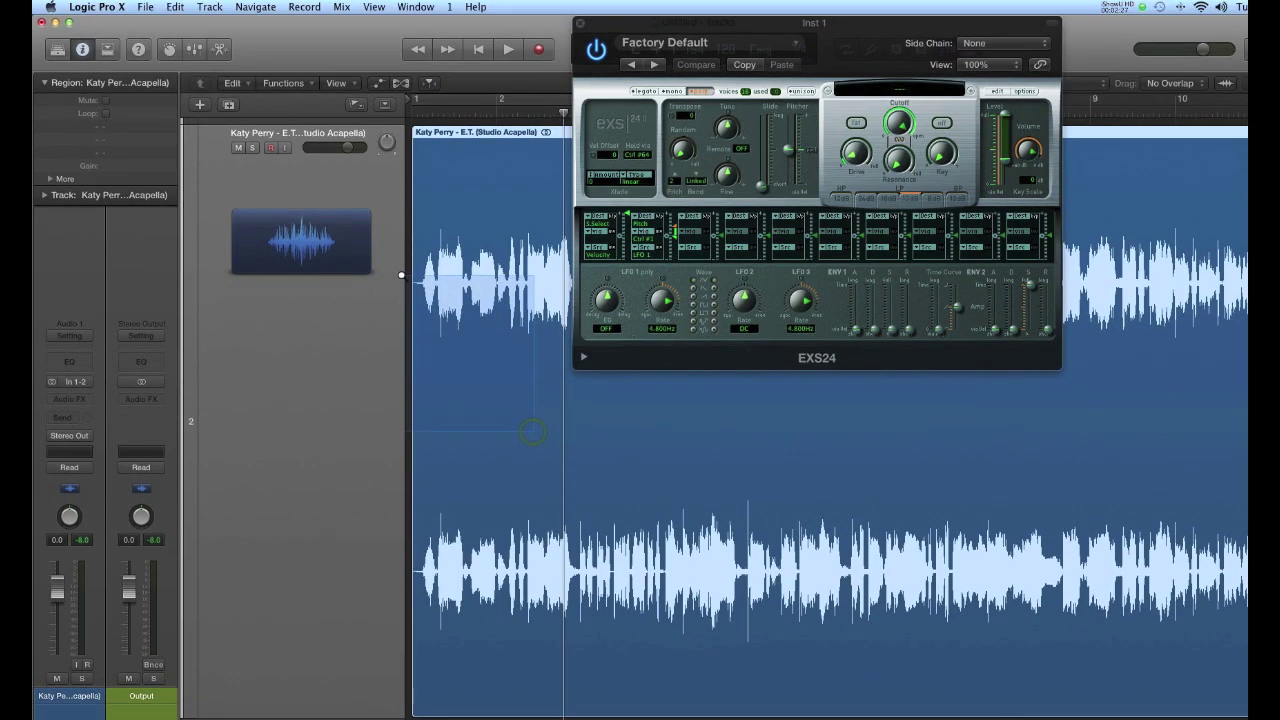
pyautogui.keyDown('ctrl'); pyautogui.keyDown('alt'); pyautogui.click(530, 406); pyautogui.keyUp('alt'); pyautogui.keyUp('ctrl')
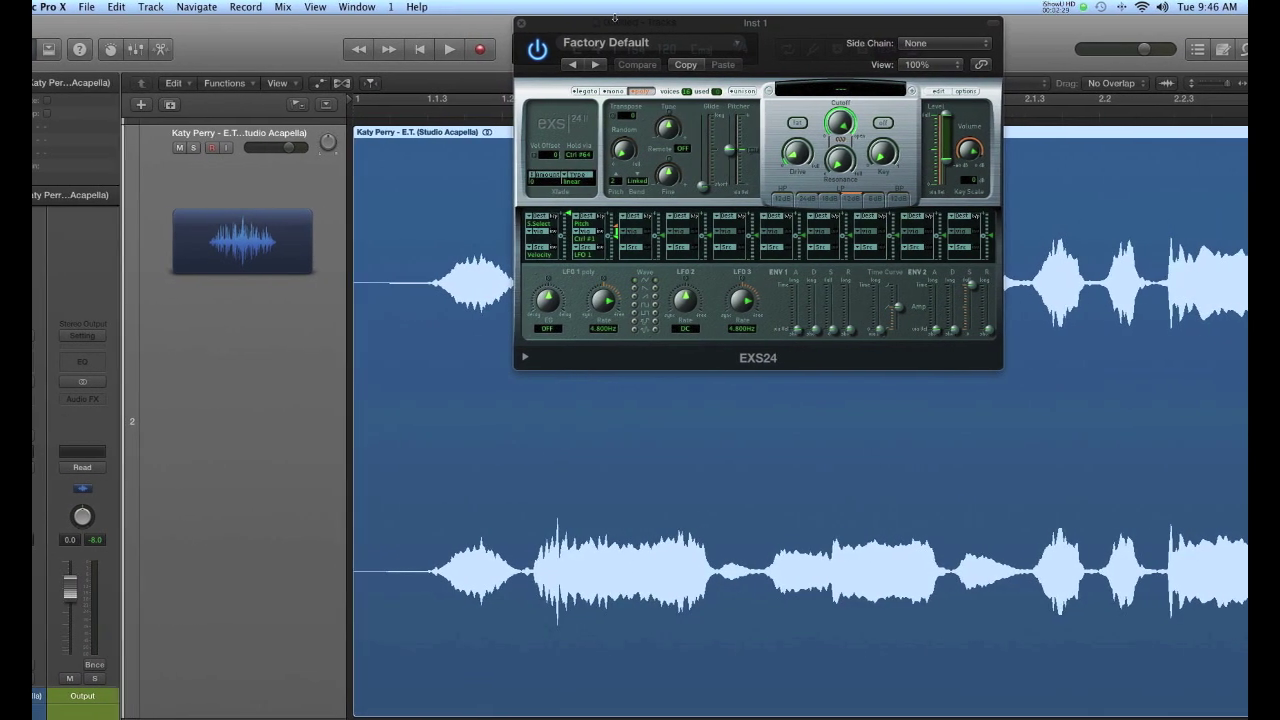
pyautogui.moveTo(640, 28); pyautogui.dragTo(200, 324)
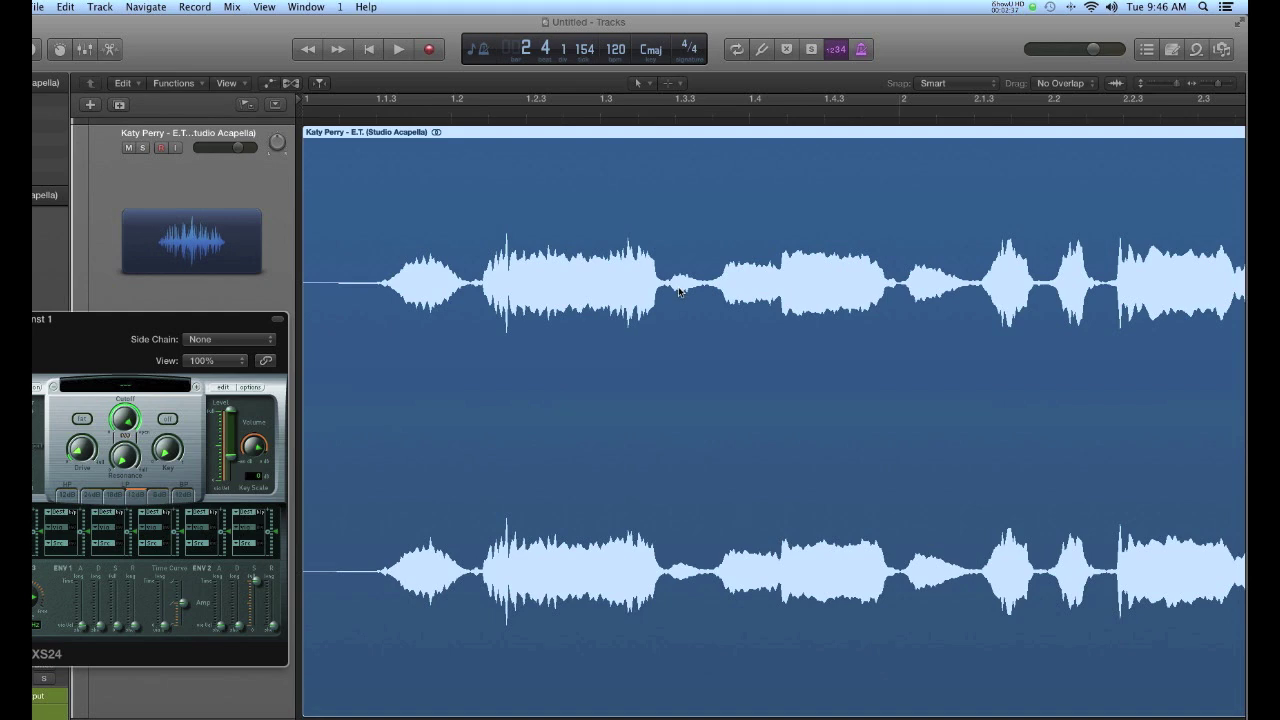
pyautogui.doubleClick(337, 113)
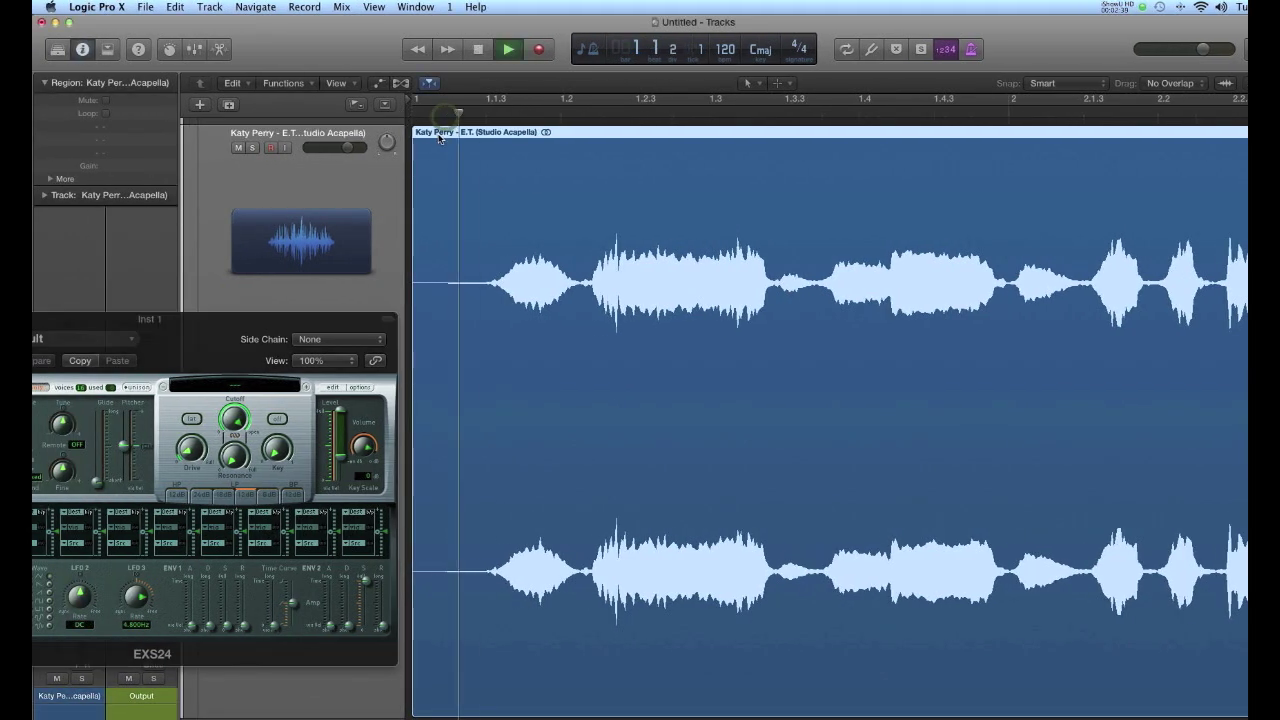
pyautogui.press('space')
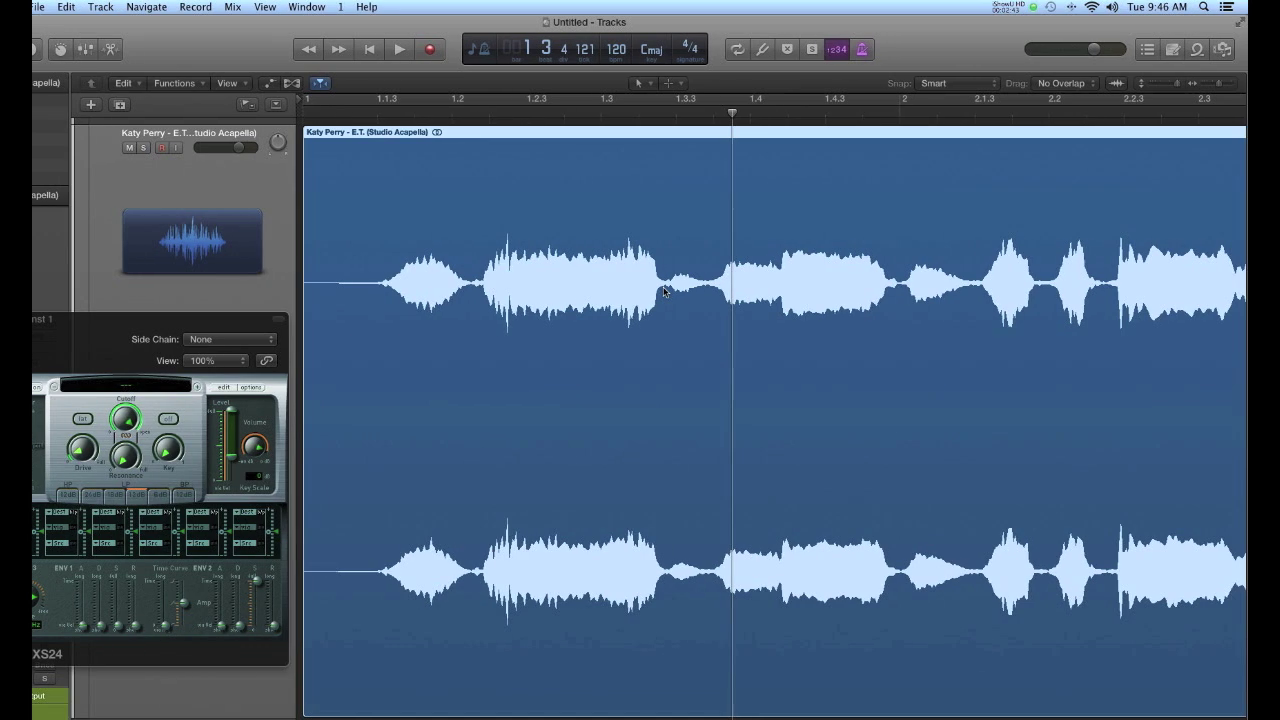
pyautogui.click(680, 84)
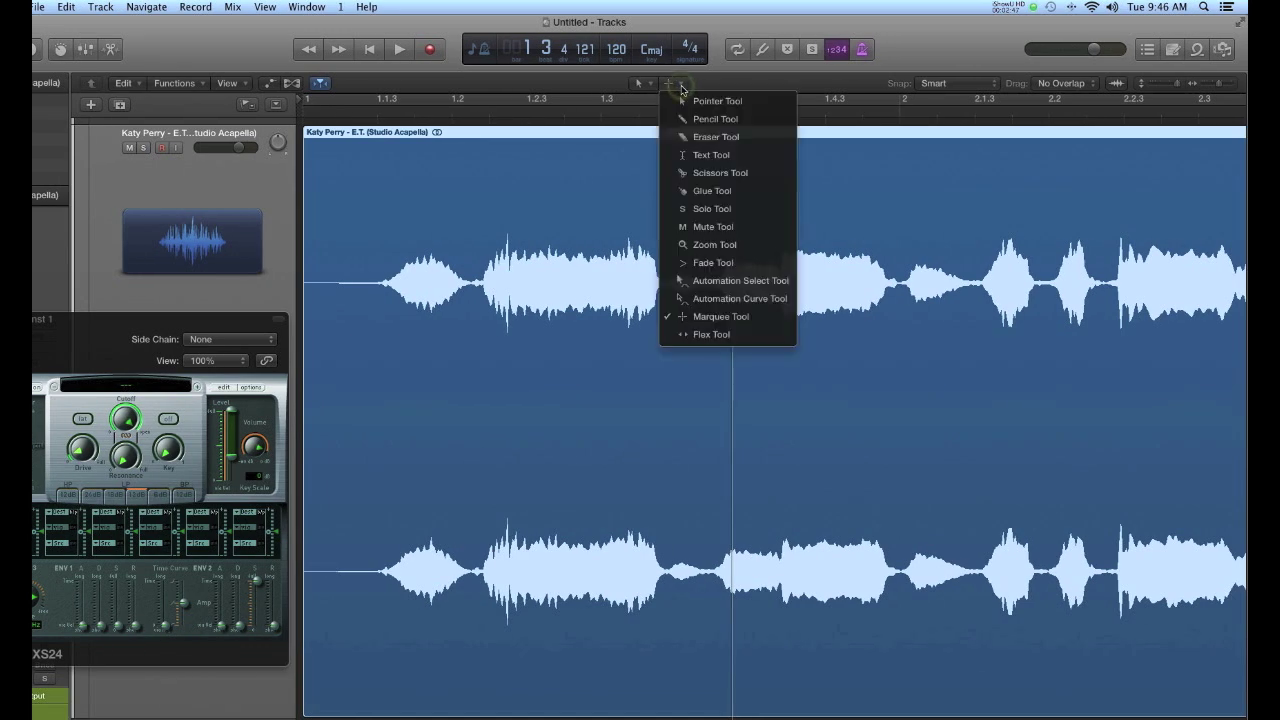
# Marquee-split around the vocal word and delete the pieces before and after it.
pyautogui.click(682, 88)
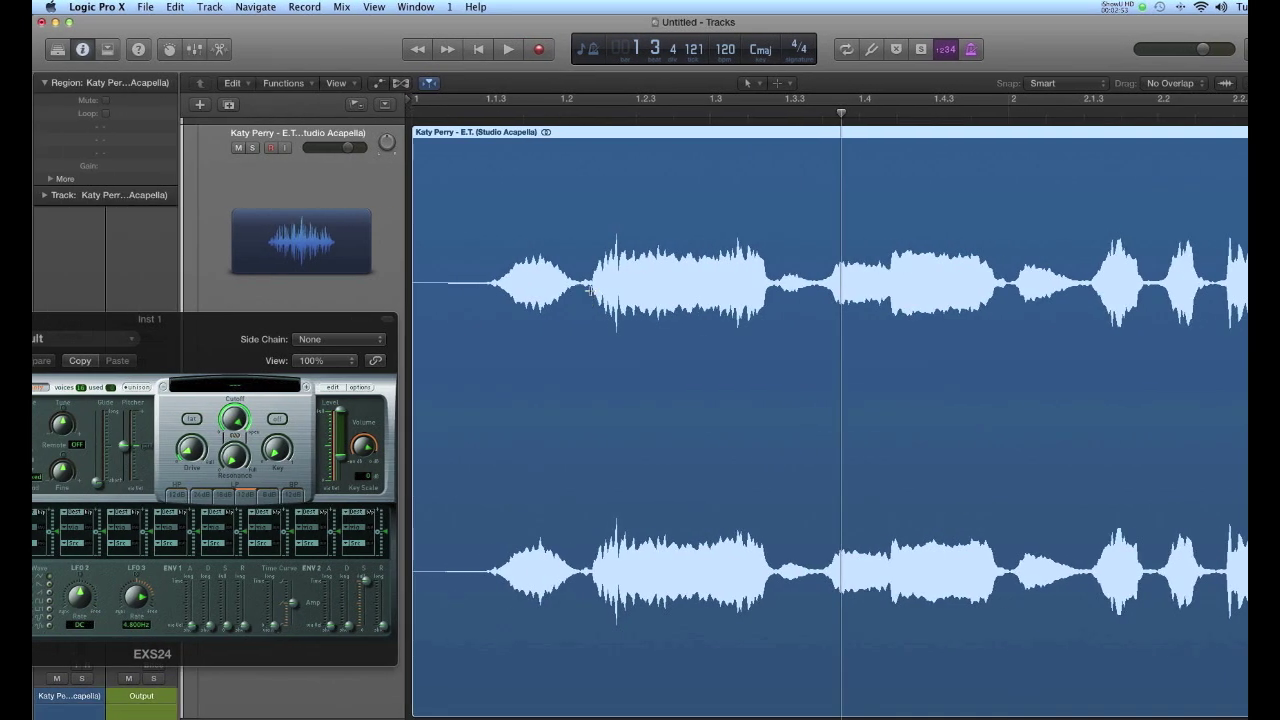
pyautogui.moveTo(590, 290); pyautogui.dragTo(751, 328)
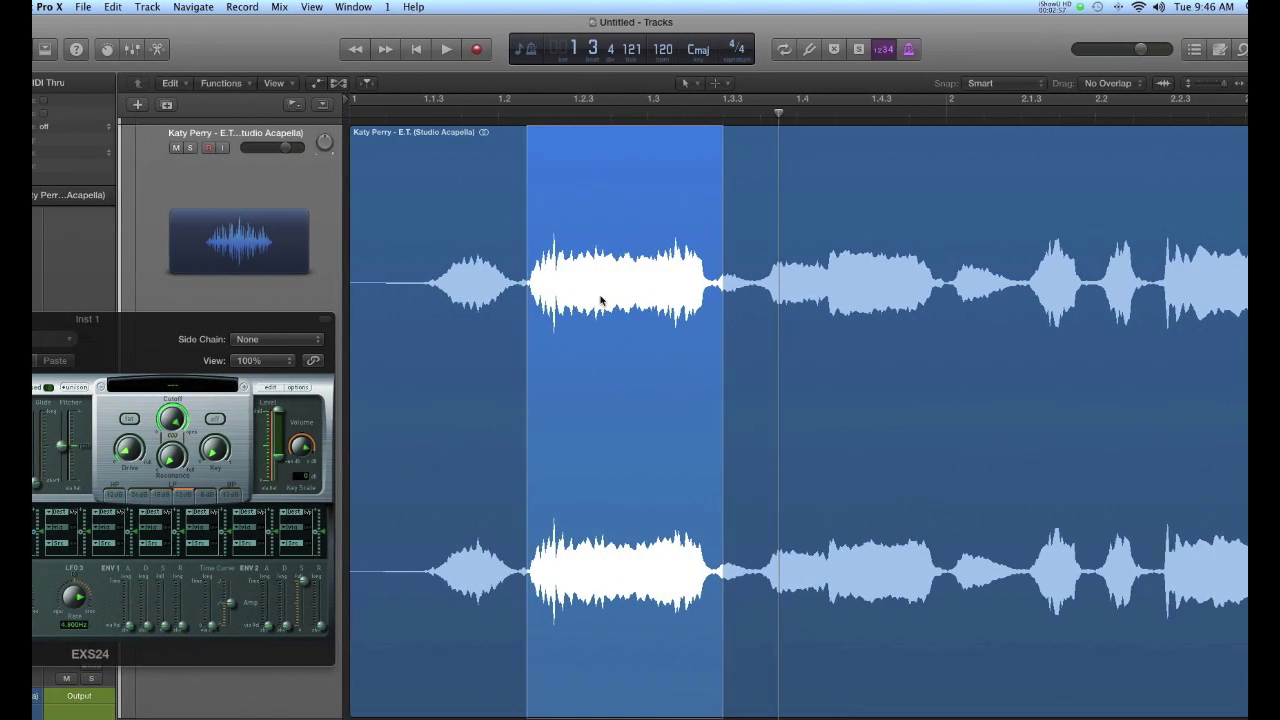
pyautogui.click(560, 295)
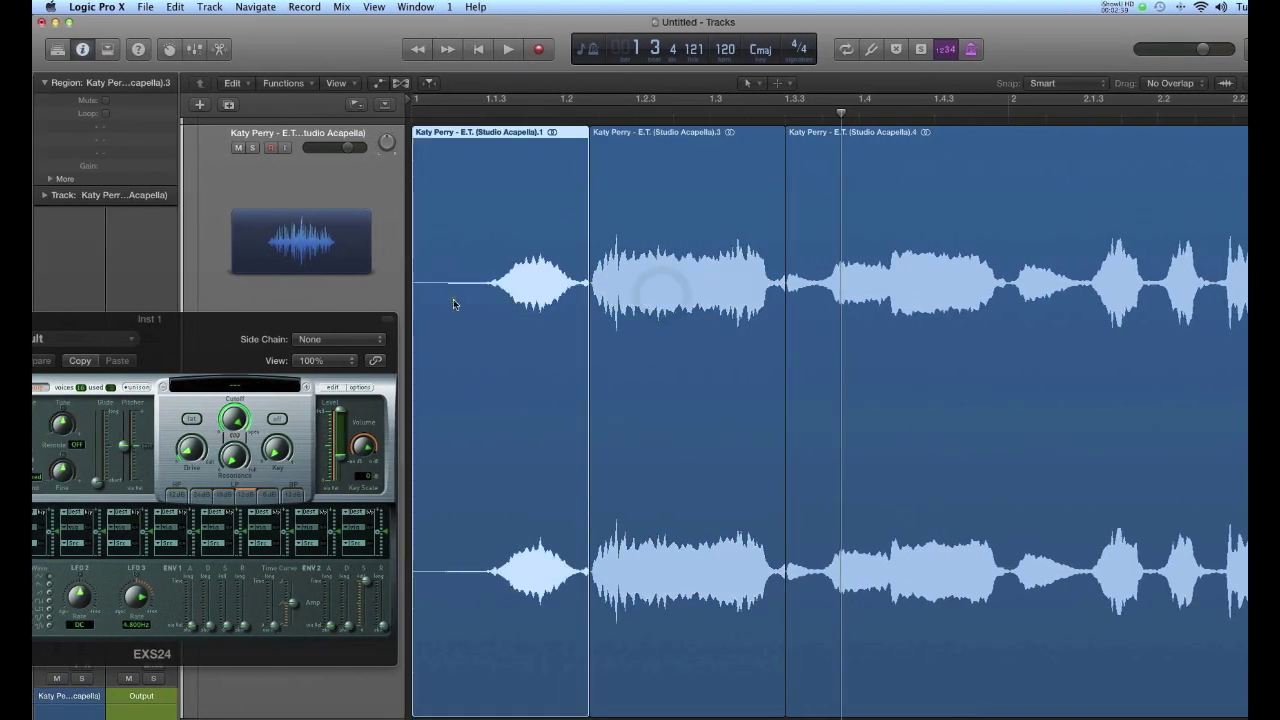
pyautogui.click(452, 305)
pyautogui.press('Delete')
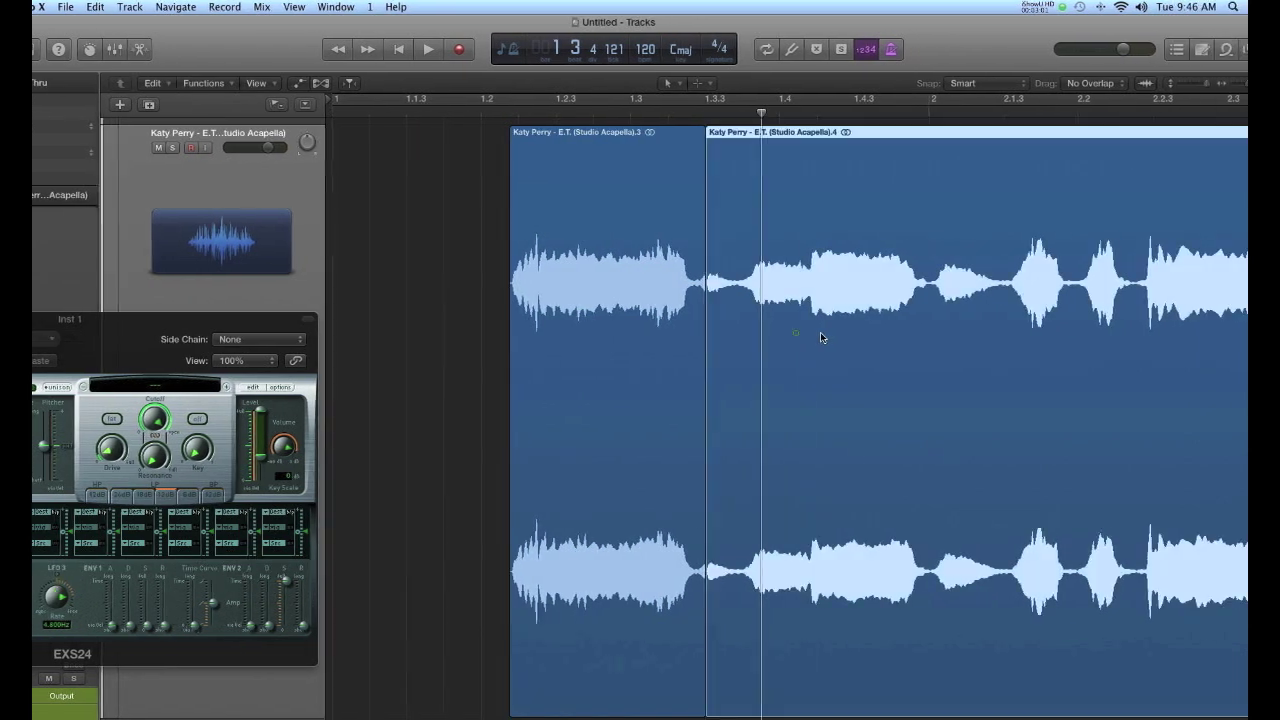
pyautogui.click(910, 340)
pyautogui.press('Delete')
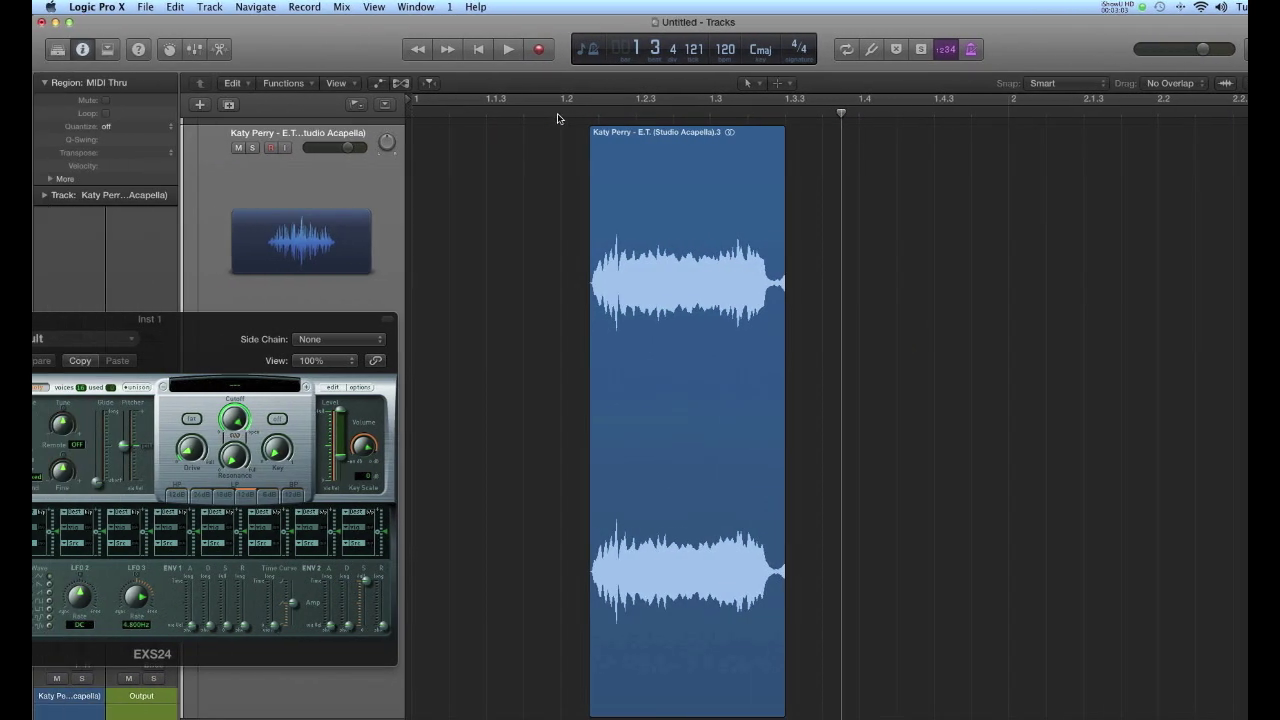
# Play back the isolated E.T. (Studio Acapella).3 word from just before it.
pyautogui.click(535, 108)
pyautogui.press('space')
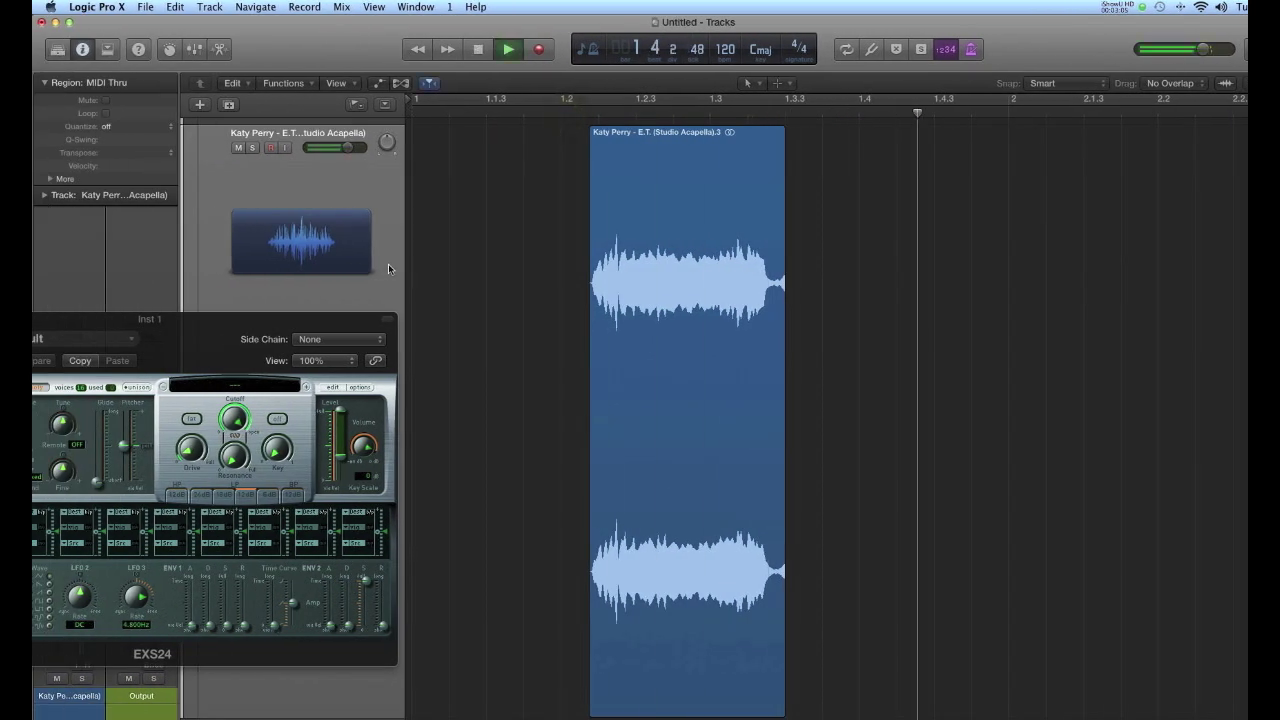
pyautogui.press('space')
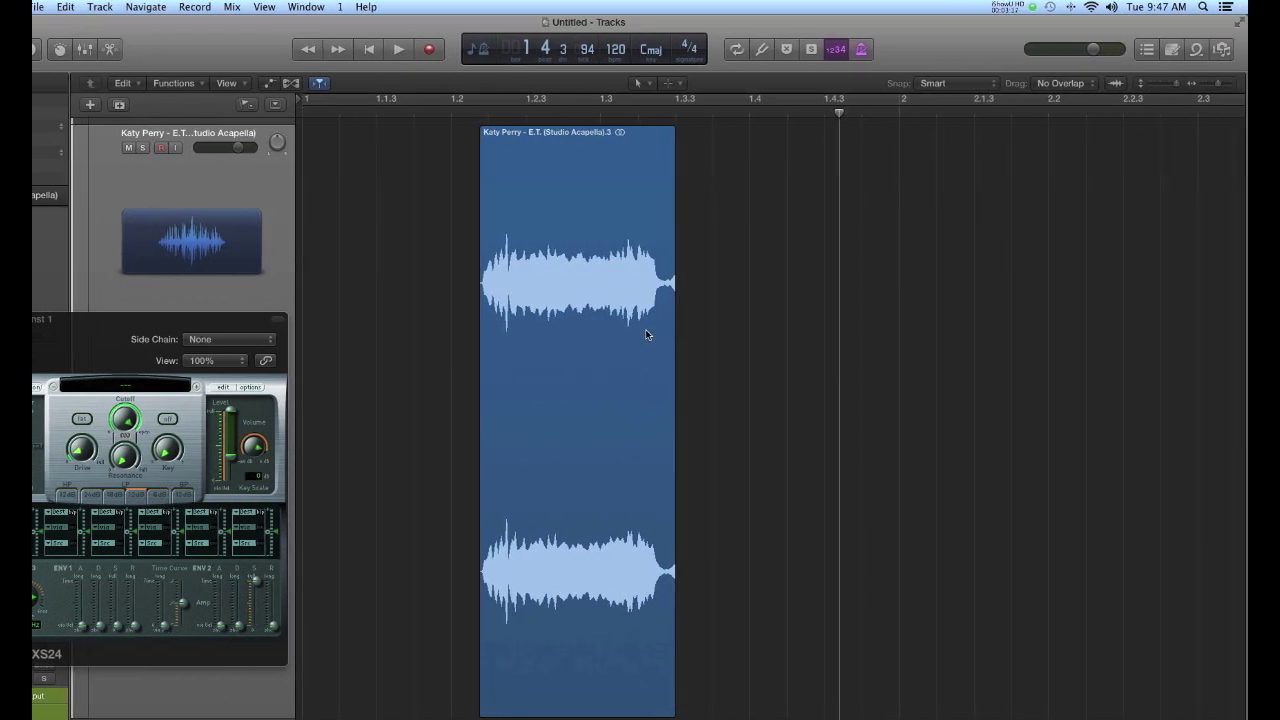
# Add a fade-out at the word's end and a short fade-in at its start, then play it.
pyautogui.moveTo(657, 330); pyautogui.dragTo(704, 340)
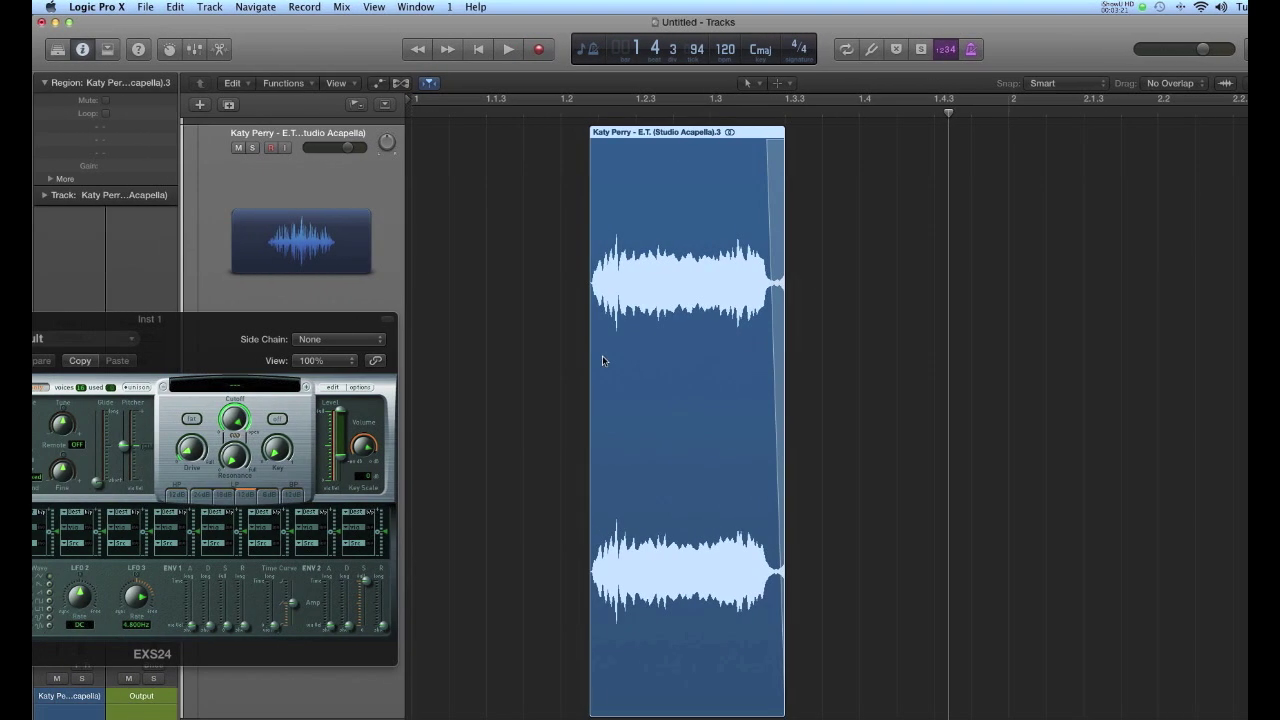
pyautogui.moveTo(493, 352); pyautogui.dragTo(476, 366)
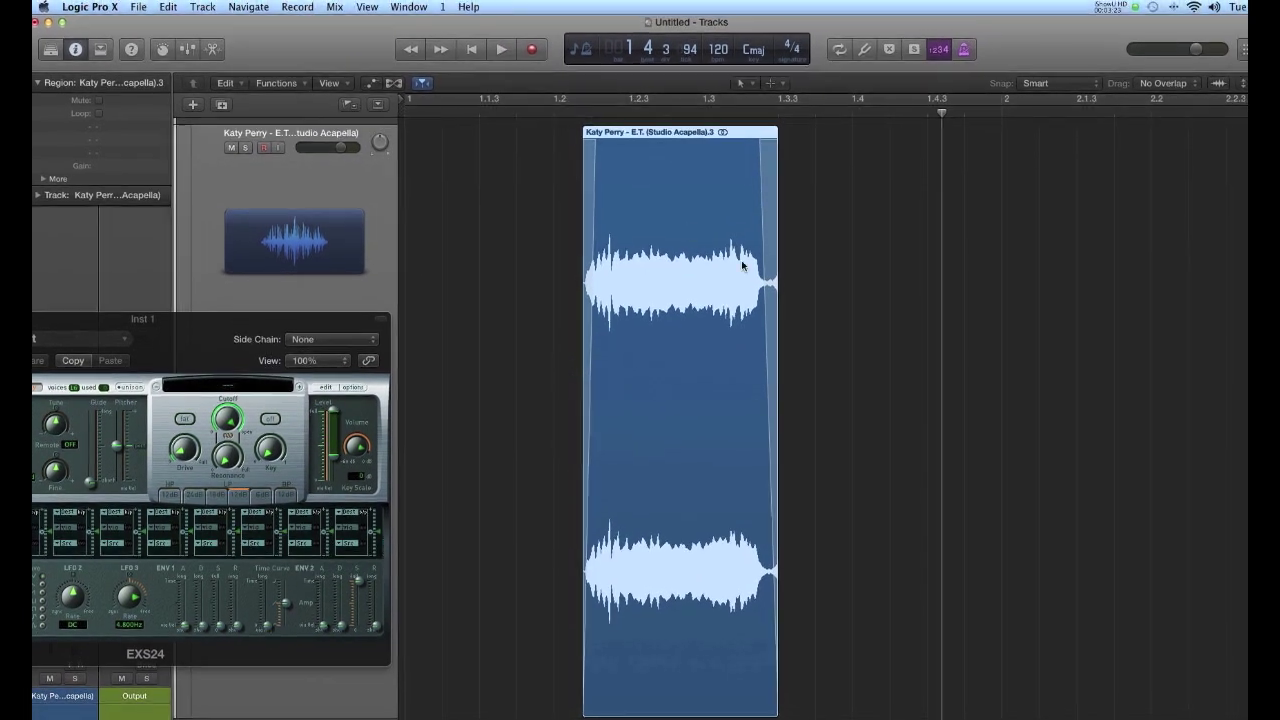
pyautogui.click(760, 211)
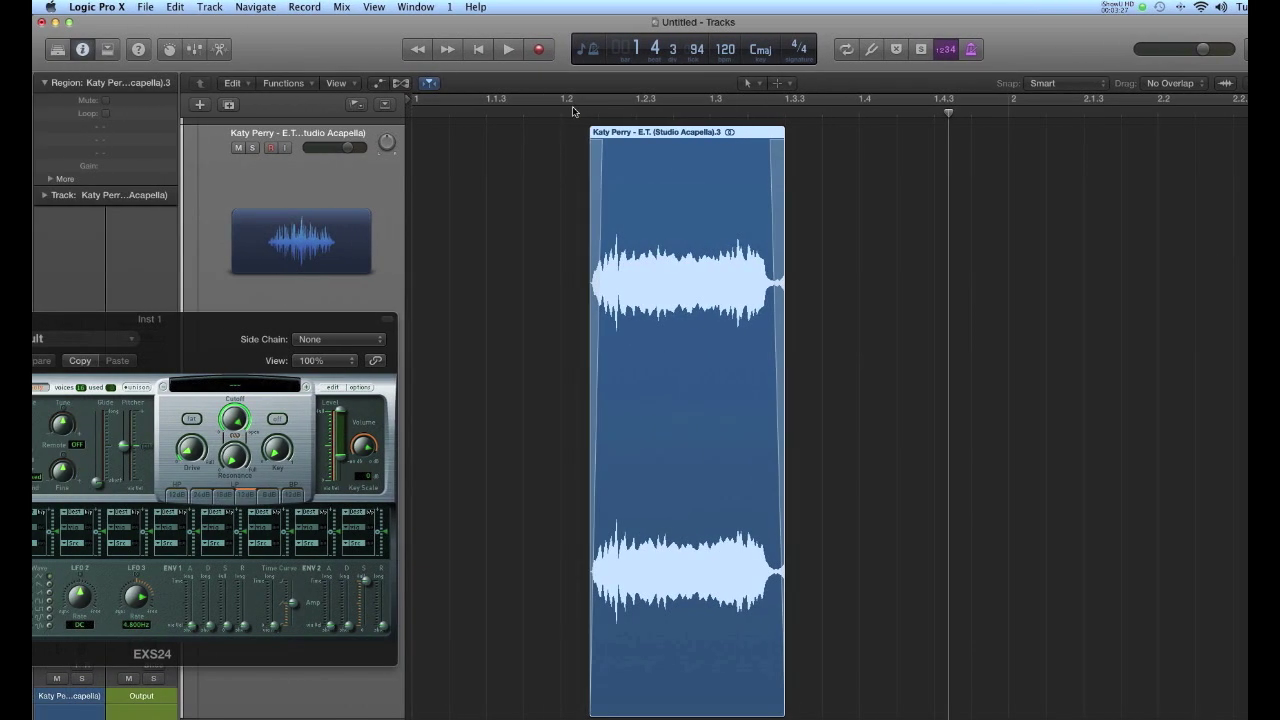
pyautogui.click(573, 110)
pyautogui.press('space')
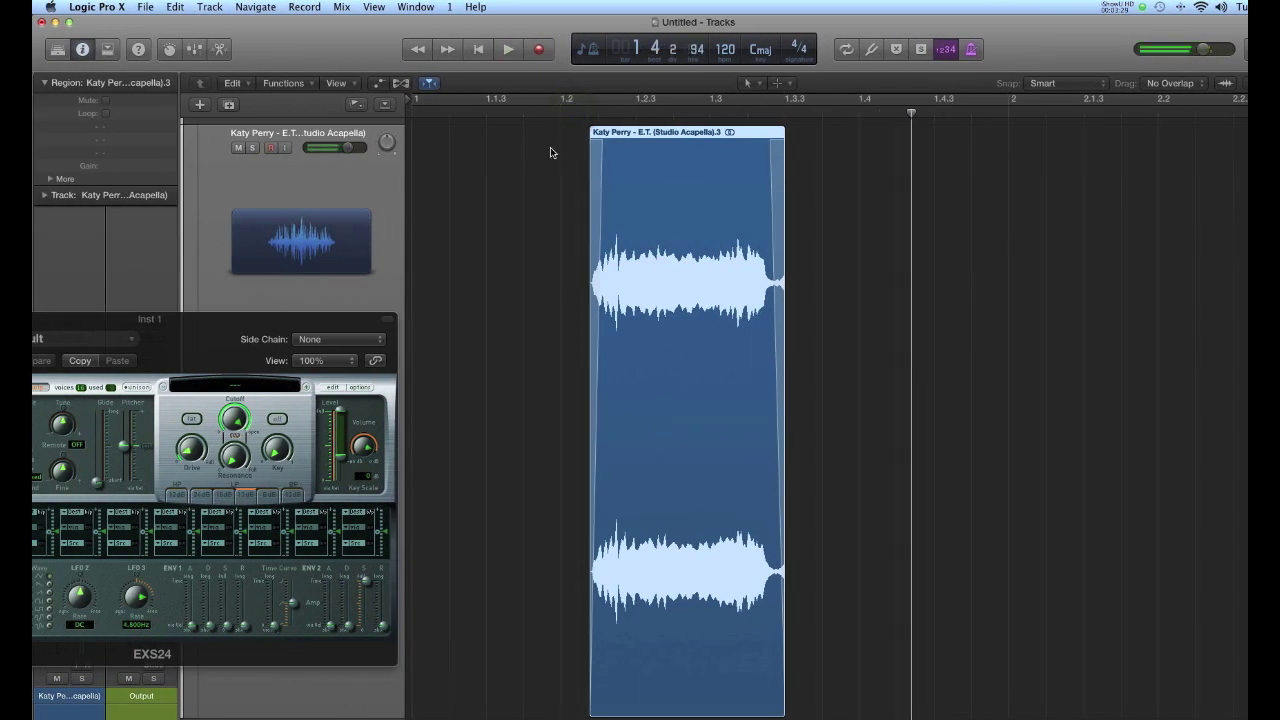
pyautogui.moveTo(252, 322); pyautogui.dragTo(1060, 76)
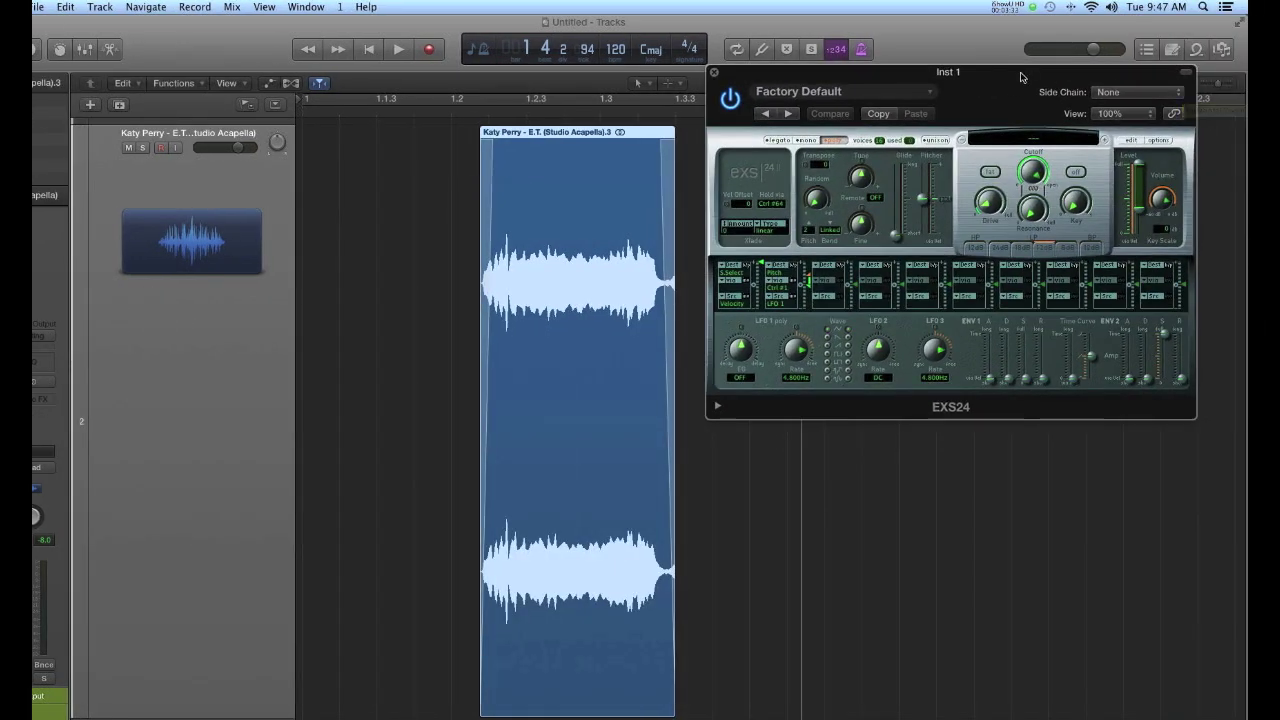
# Zoom out to both tracks and open the EXS24 Instrument Editor.
pyautogui.moveTo(1218, 87); pyautogui.dragTo(1164, 87)
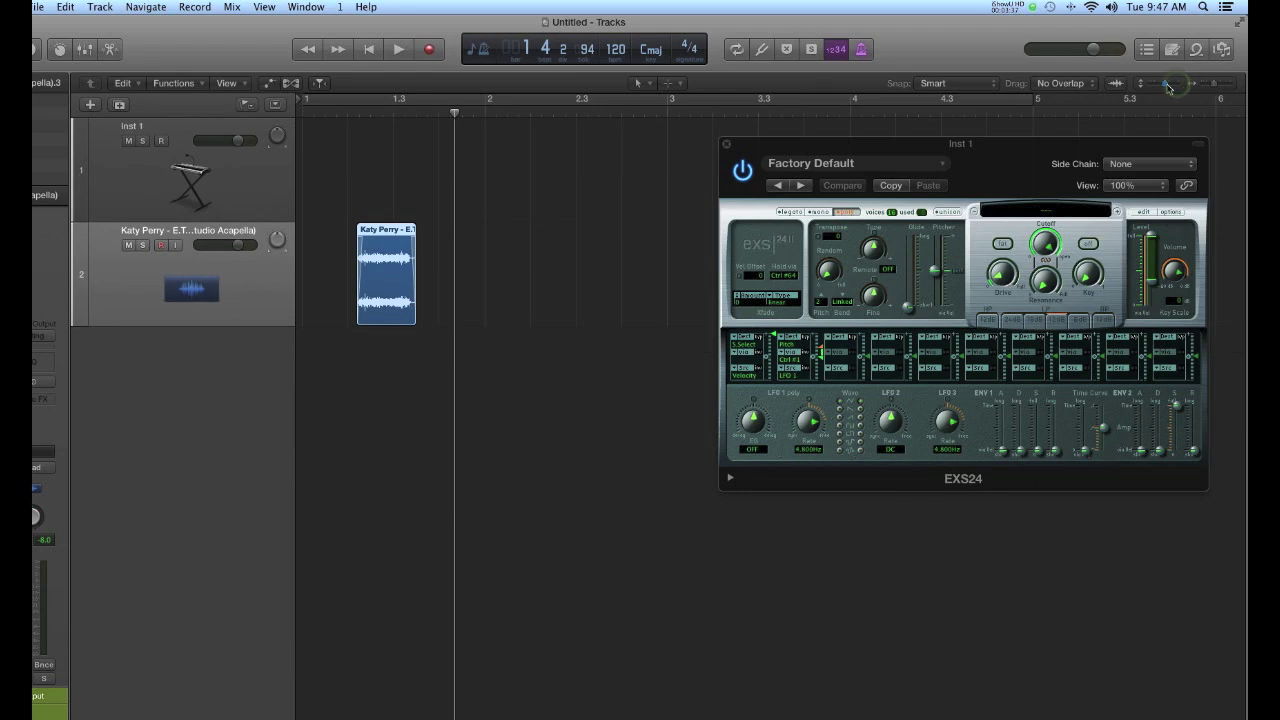
pyautogui.moveTo(941, 155); pyautogui.dragTo(781, 135)
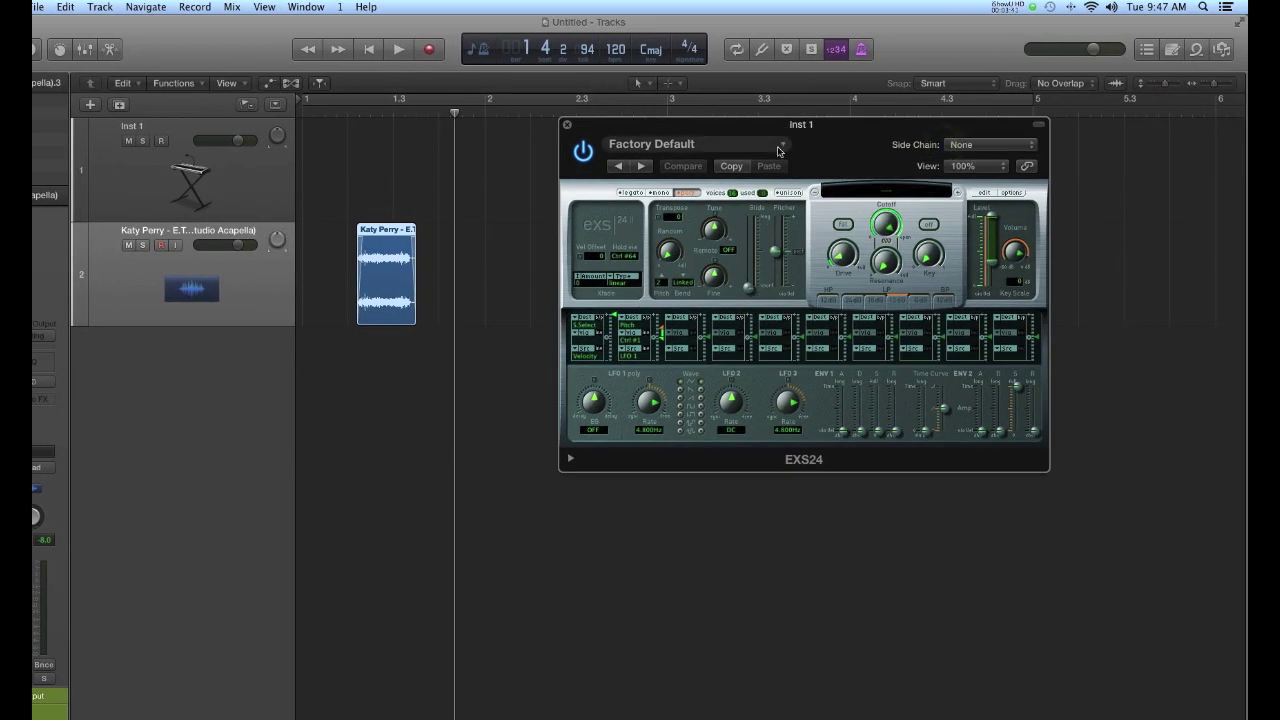
pyautogui.moveTo(780, 130); pyautogui.dragTo(766, 125)
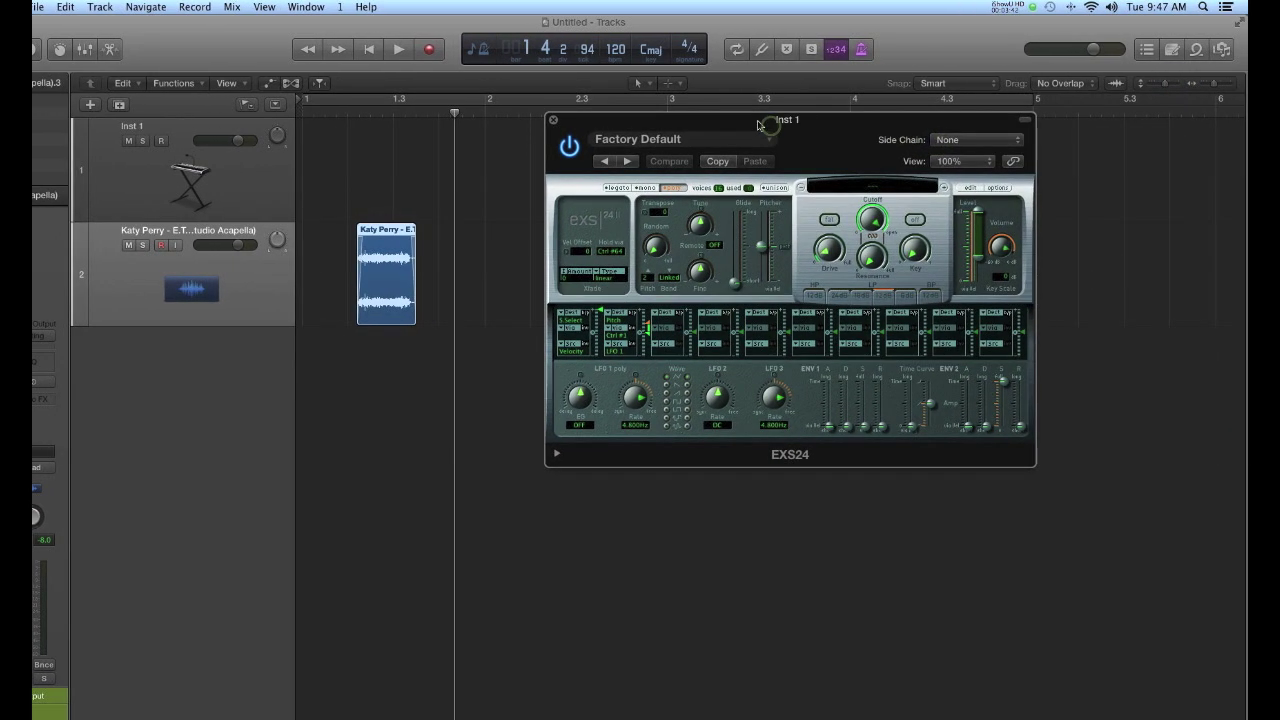
pyautogui.click(968, 190)
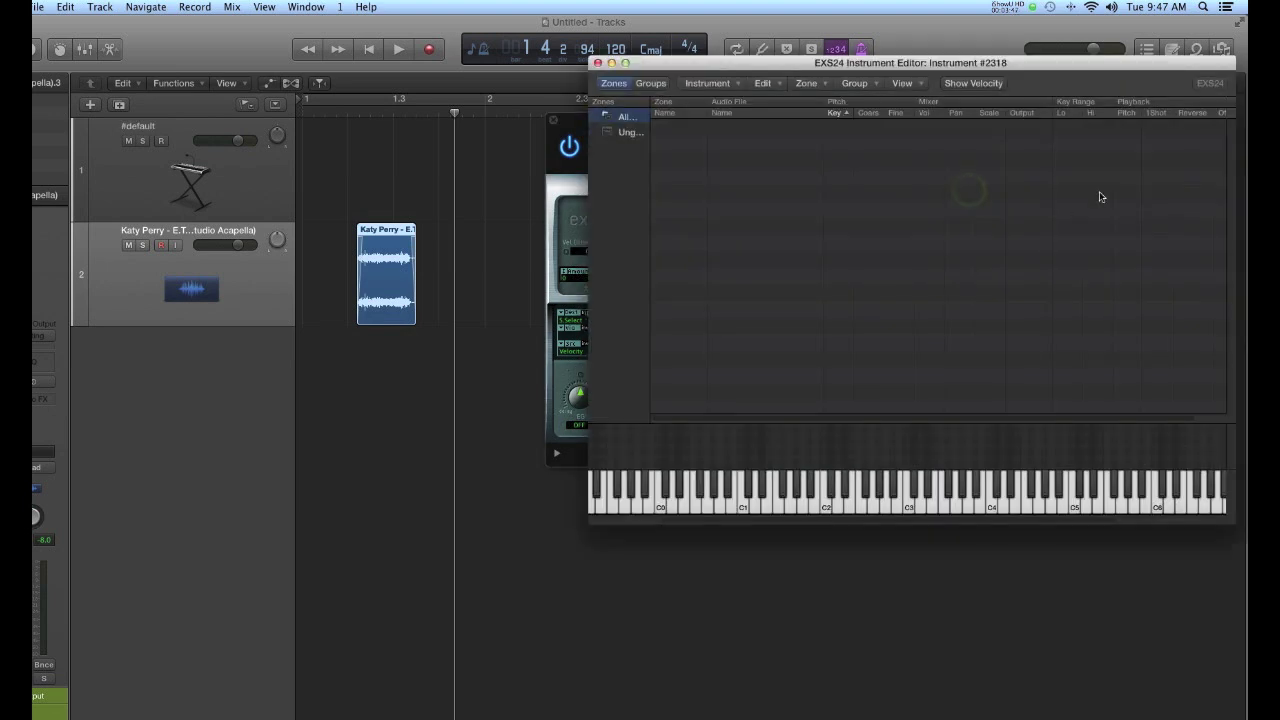
pyautogui.moveTo(895, 65); pyautogui.dragTo(859, 74)
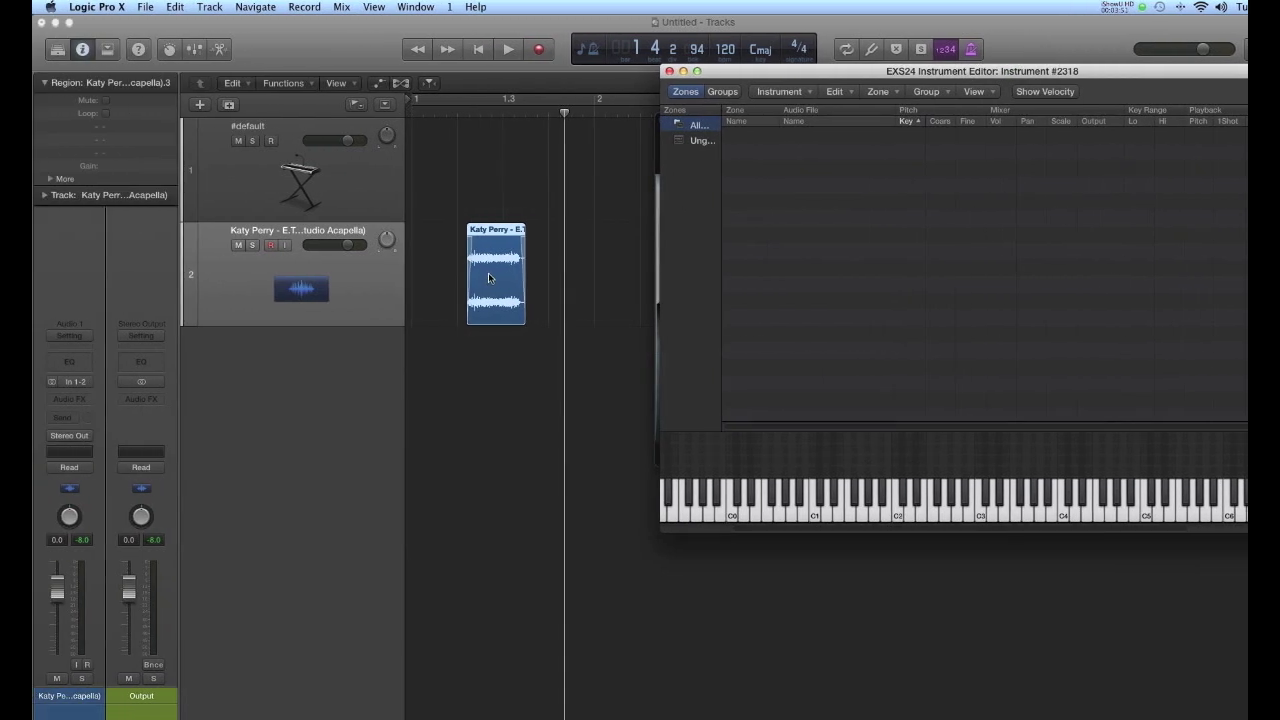
# Drag the vocal slice into the editor to create Zone #1 mapped to C3.
pyautogui.moveTo(488, 272); pyautogui.dragTo(936, 264)
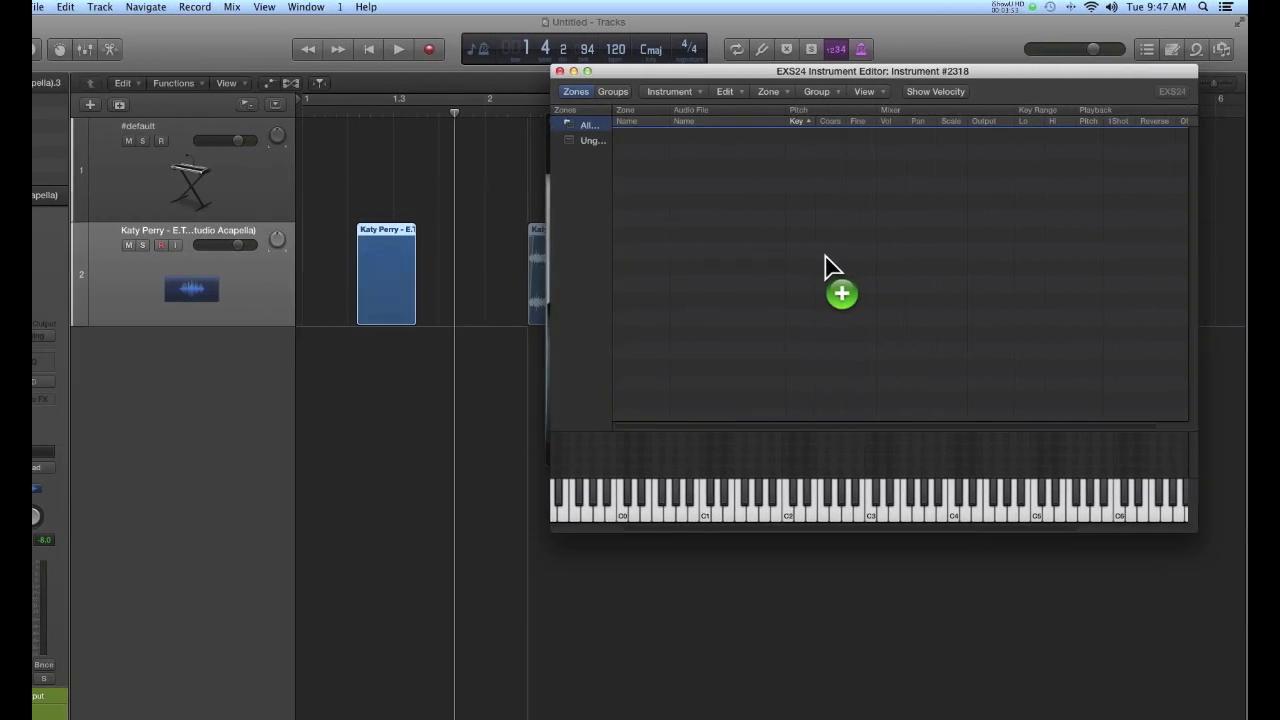
pyautogui.moveTo(826, 258); pyautogui.dragTo(826, 262)
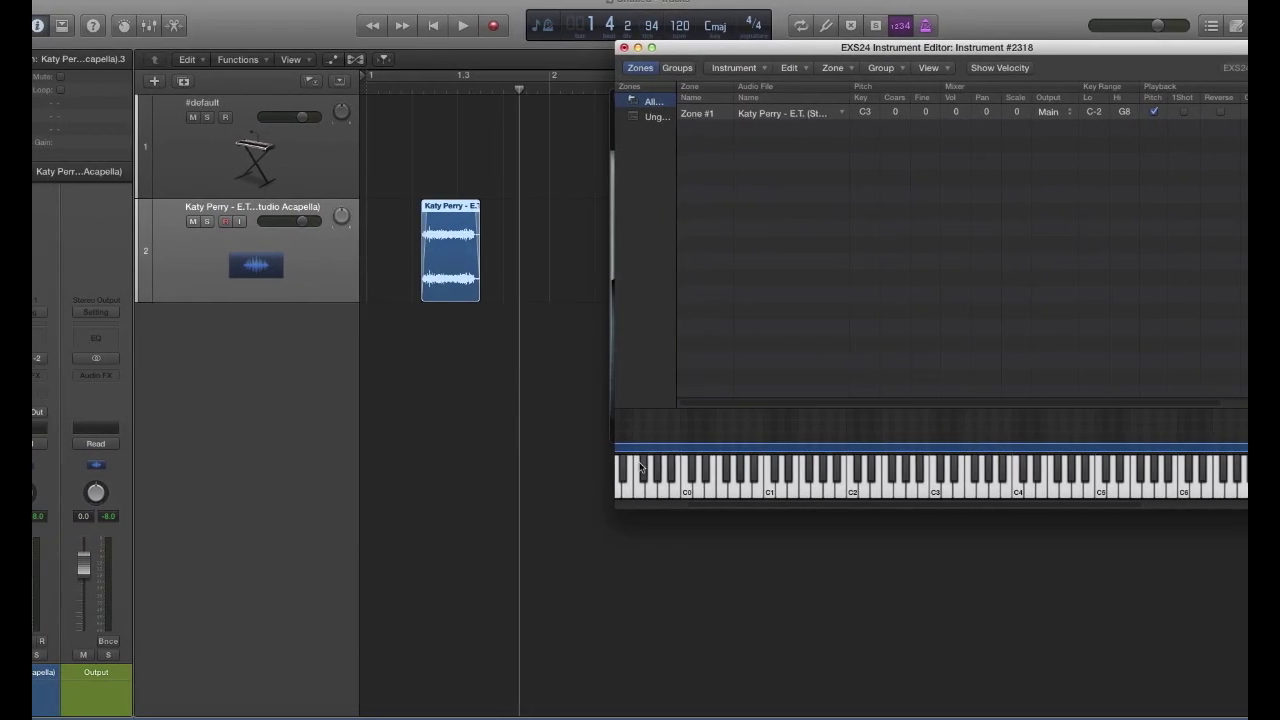
pyautogui.click(260, 166)
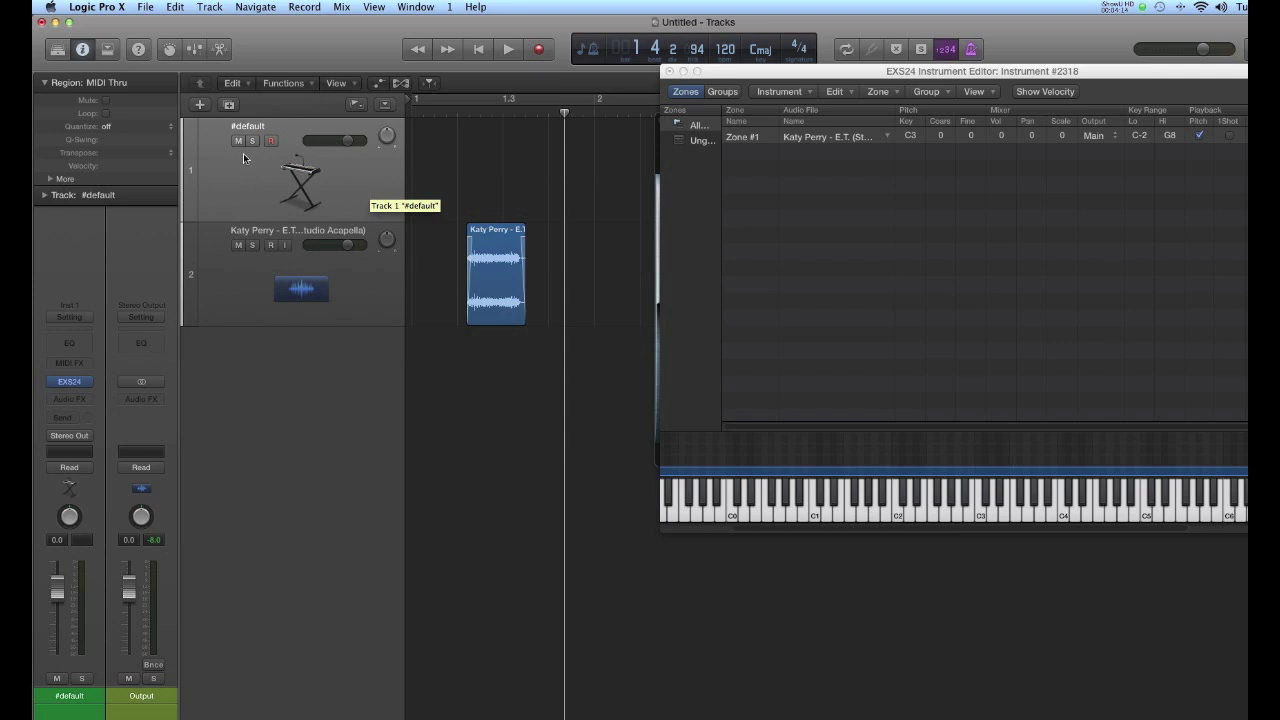
# Trigger C3 to hear the vocal word from Zone #1, then raise the zone's low key.
pyautogui.click(374, 177)
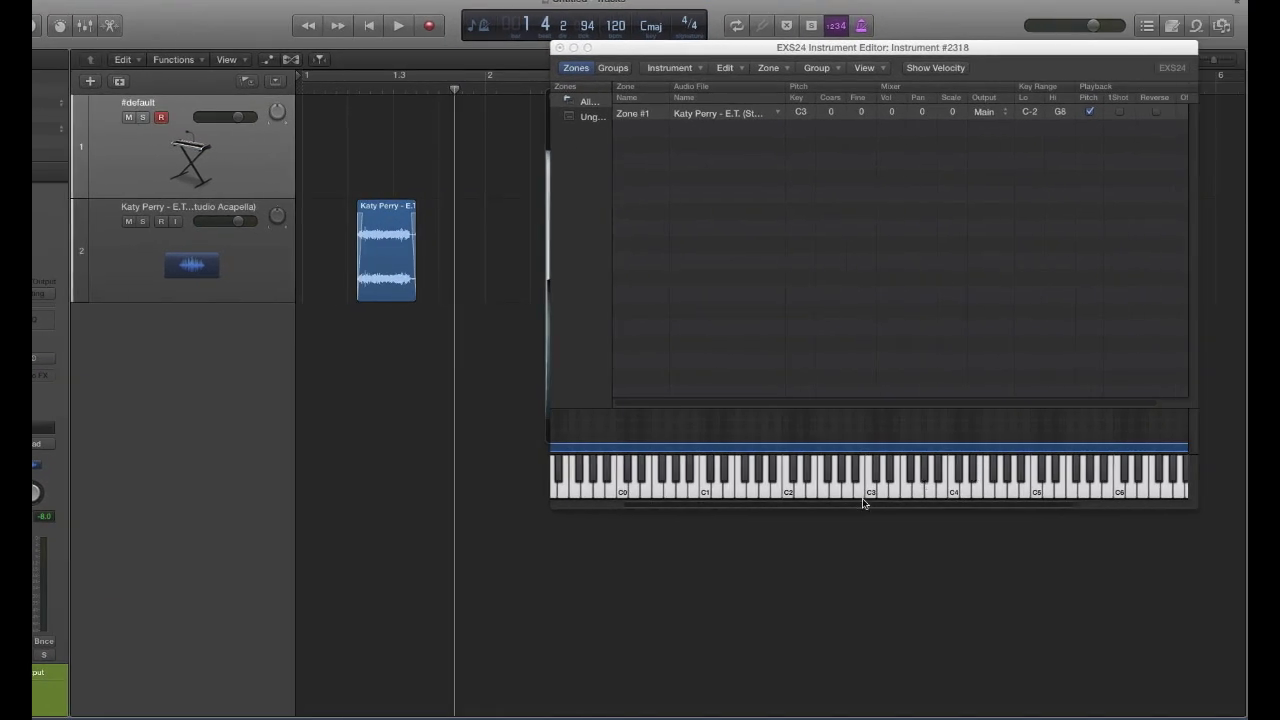
pyautogui.click(864, 503)
pyautogui.click(800, 140)
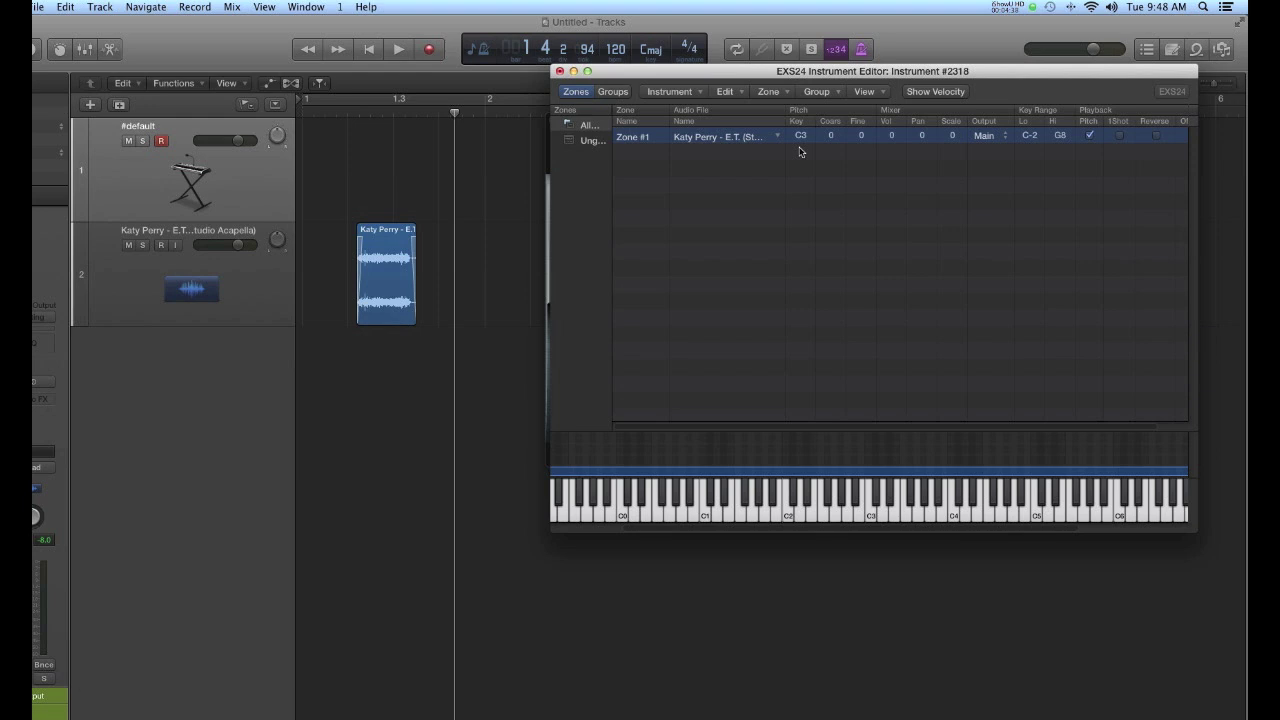
pyautogui.press('a')
pyautogui.moveTo(1035, 137); pyautogui.dragTo(1035, 88)
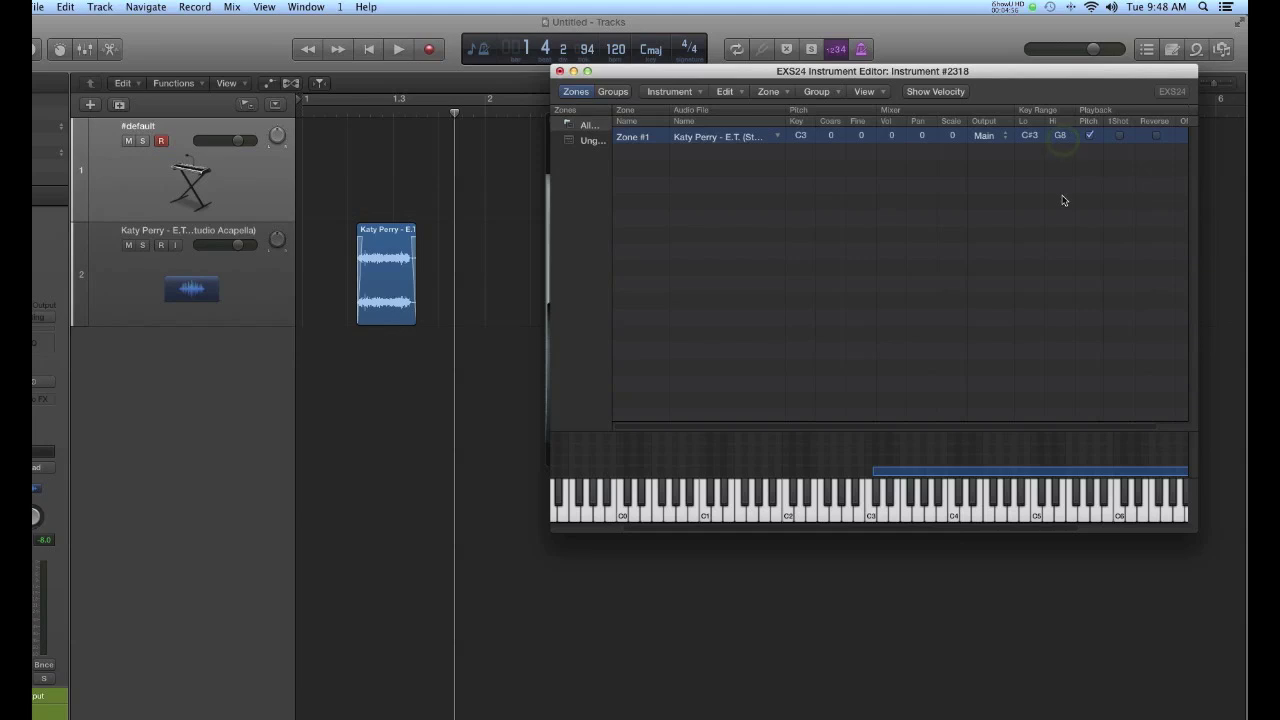
# Set Zone #1's Key Range Hi and Lo both to C3.
pyautogui.moveTo(1060, 135); pyautogui.dragTo(1068, 177)
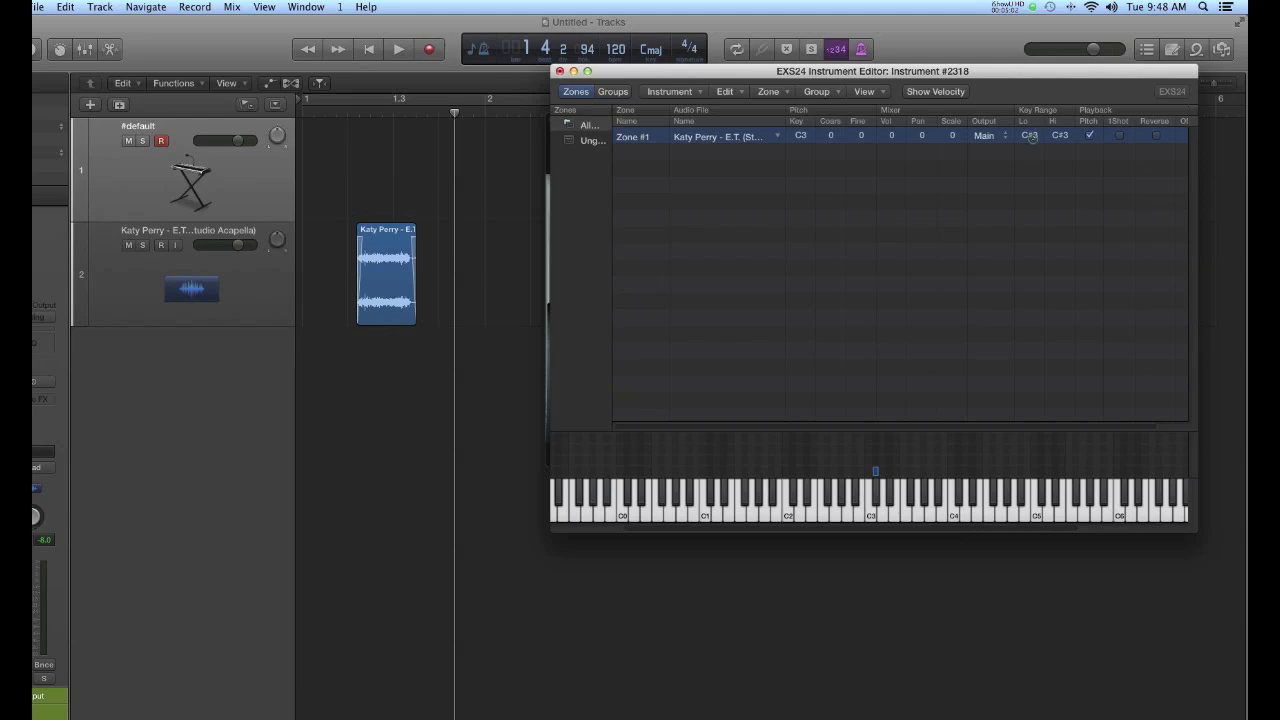
pyautogui.moveTo(1031, 137); pyautogui.dragTo(1062, 148)
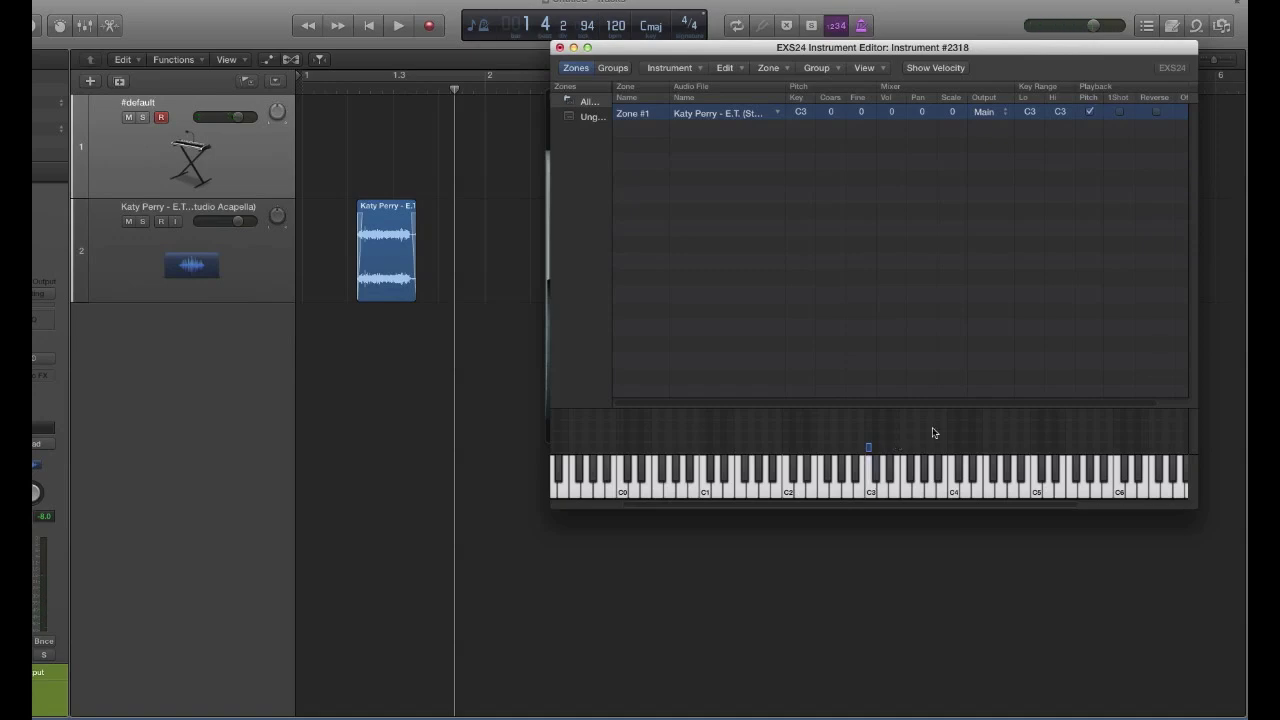
pyautogui.click(1163, 141)
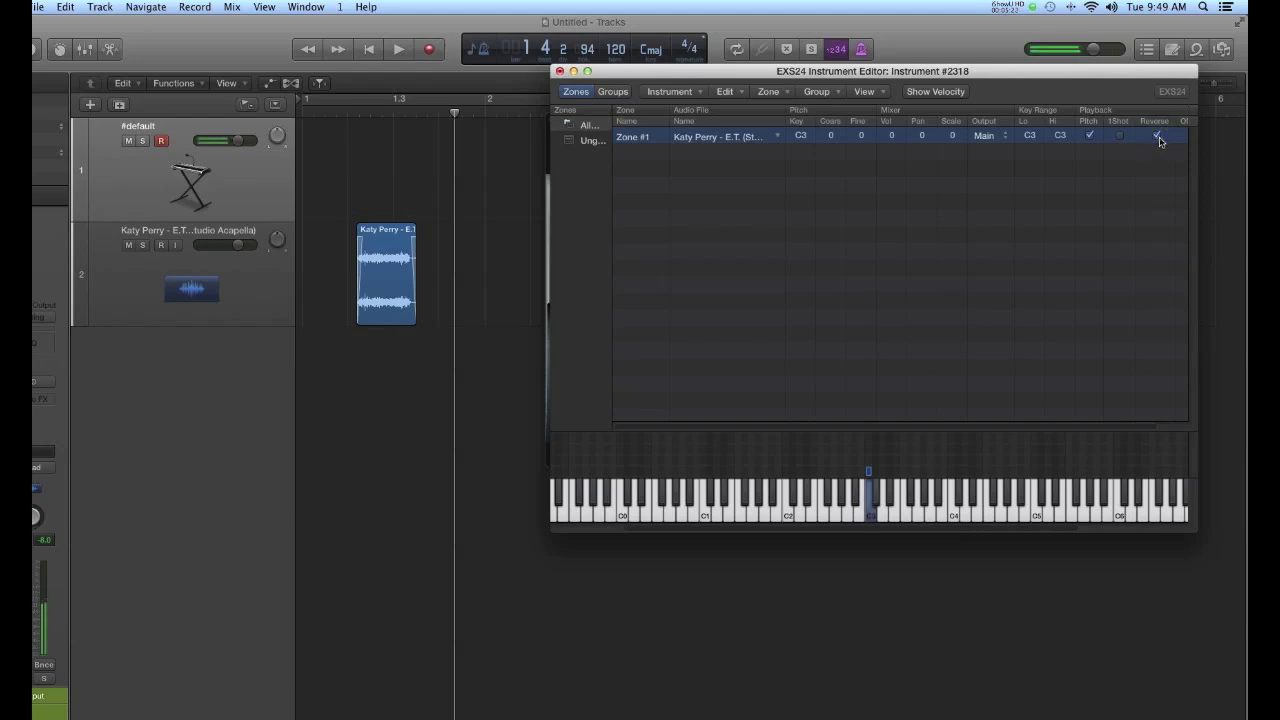
pyautogui.click(1159, 138)
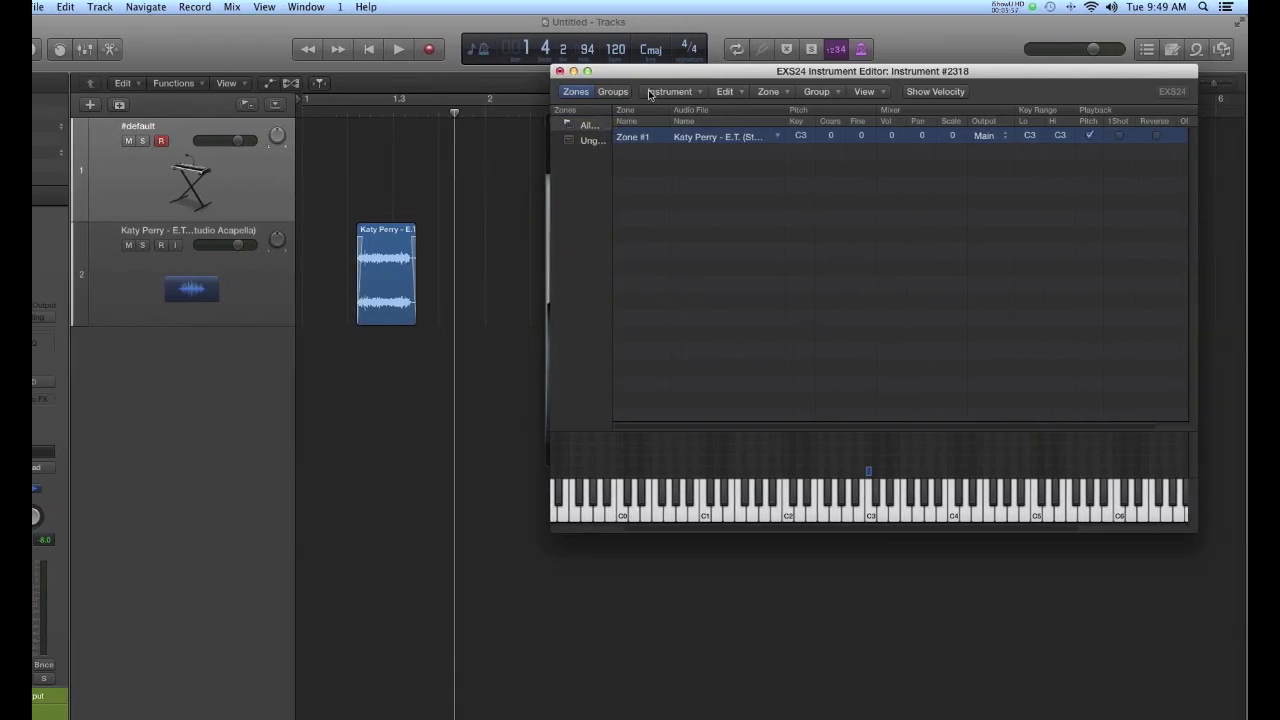
# Save the EXS24 instrument as 'Katy Your' in Sampler Instruments.
pyautogui.click(697, 93)
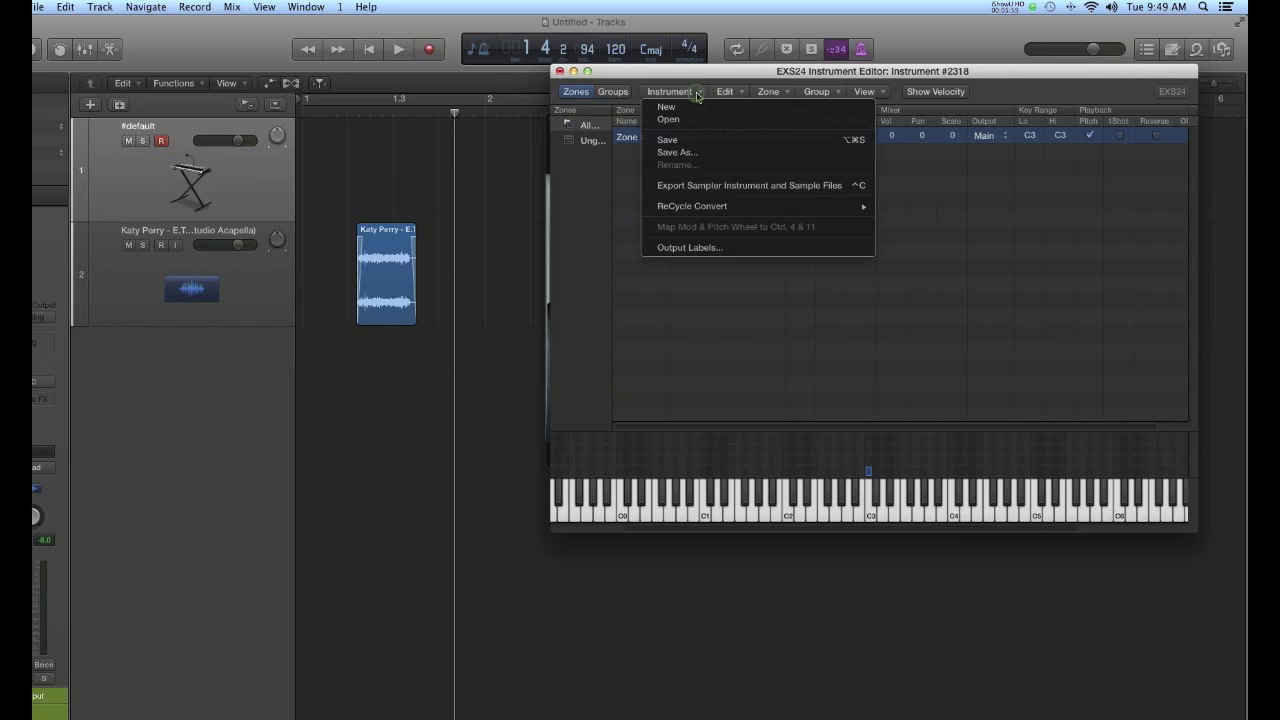
pyautogui.click(733, 153)
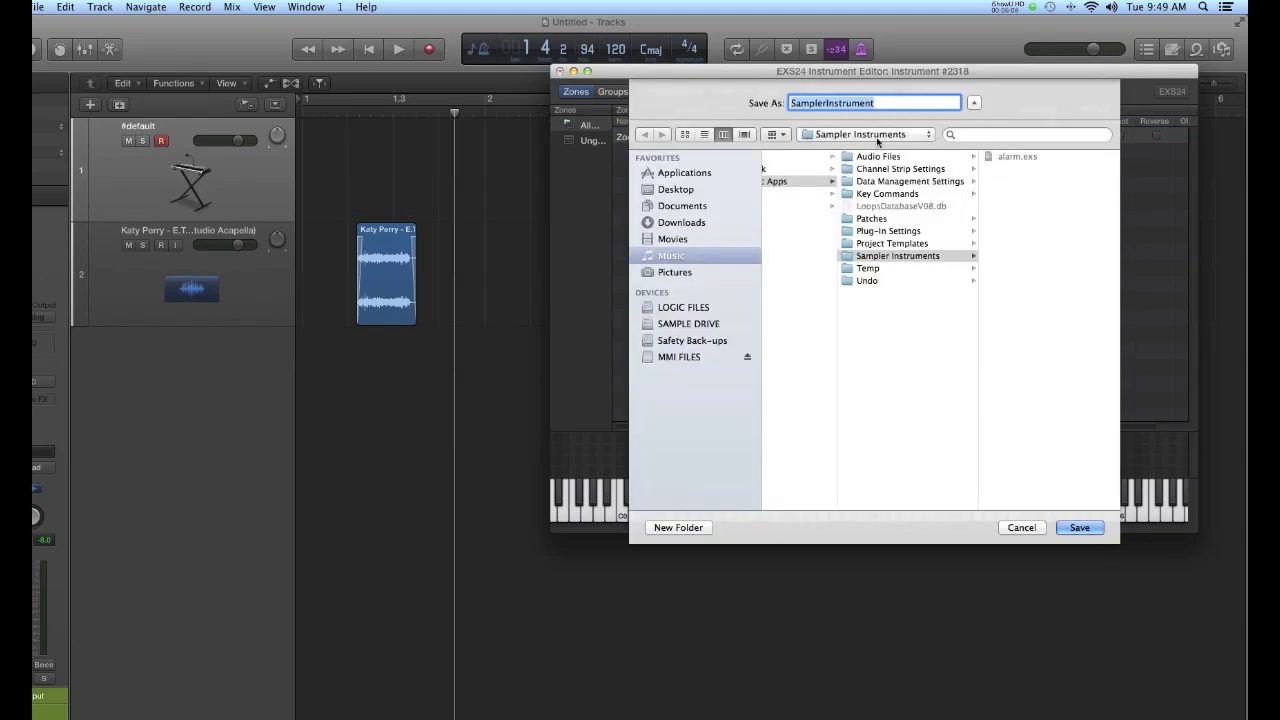
pyautogui.click(885, 103)
pyautogui.write('Katy Y')
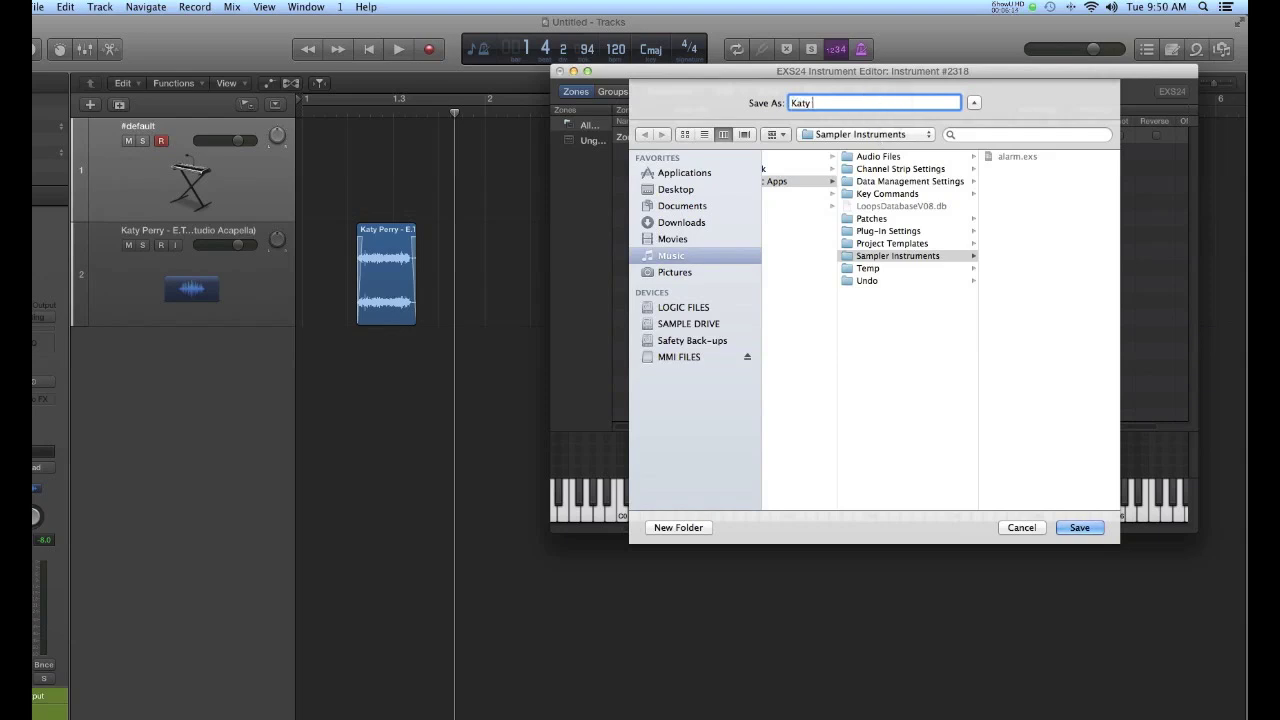
pyautogui.write('our')
pyautogui.click(1080, 529)
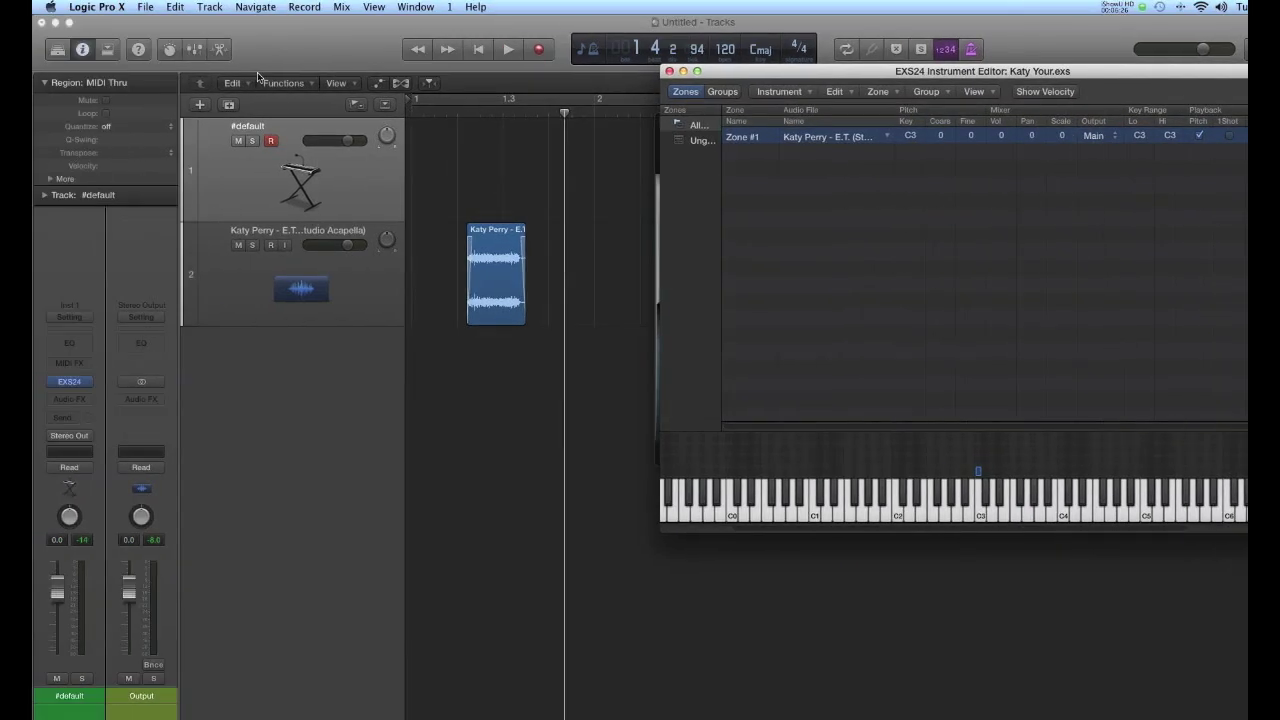
# Save the project as 'Katy Perry', copying audio files plus EXS instruments and samples into it.
pyautogui.click(146, 8)
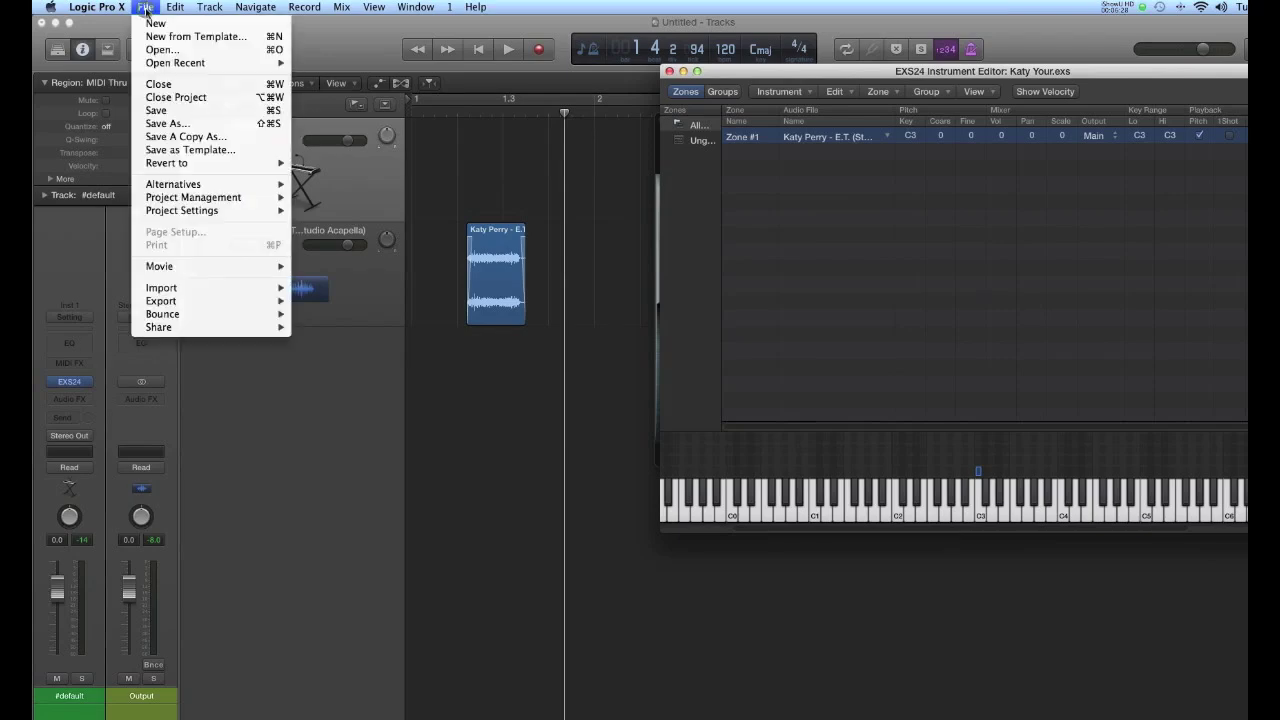
pyautogui.click(195, 123)
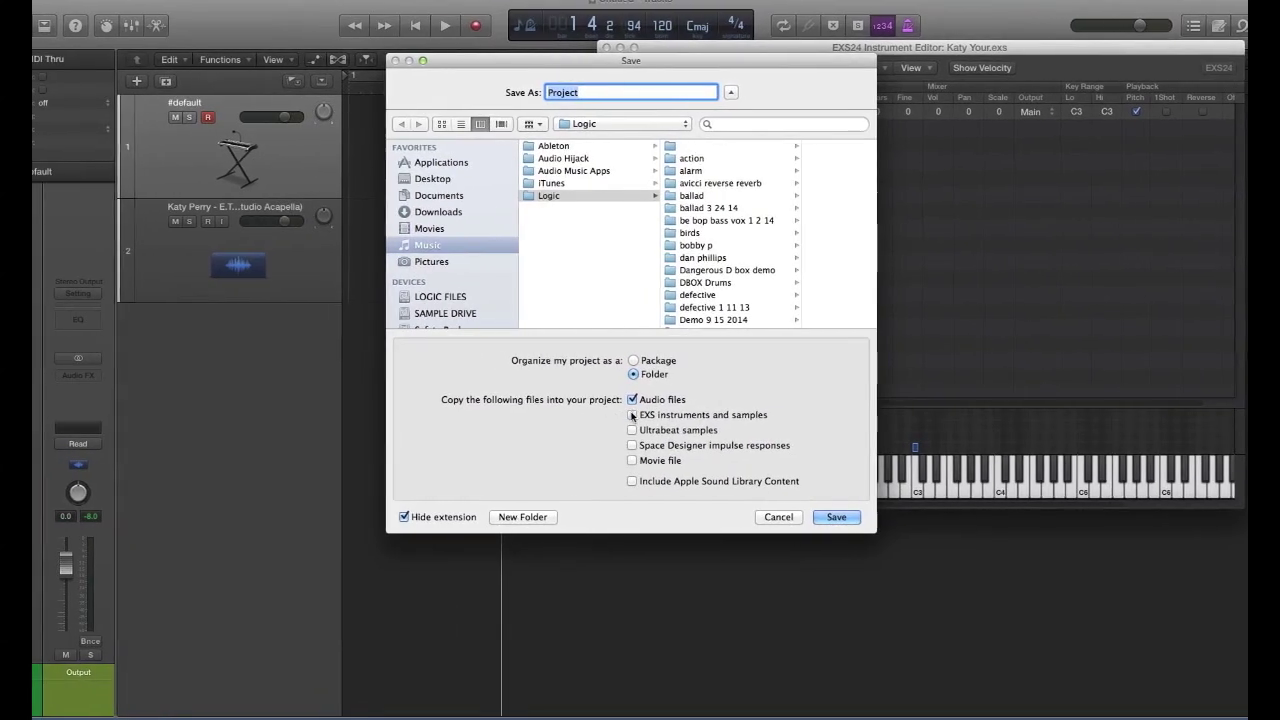
pyautogui.click(620, 415)
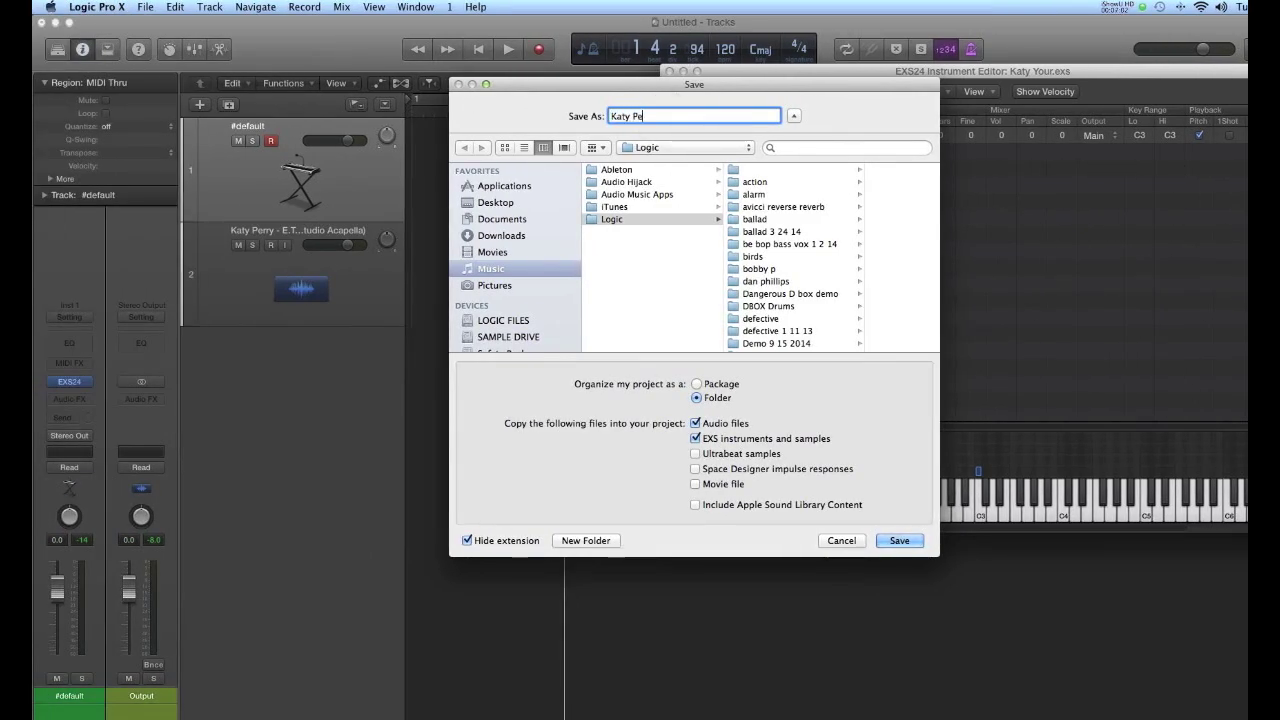
pyautogui.write('y')
pyautogui.press('Return')
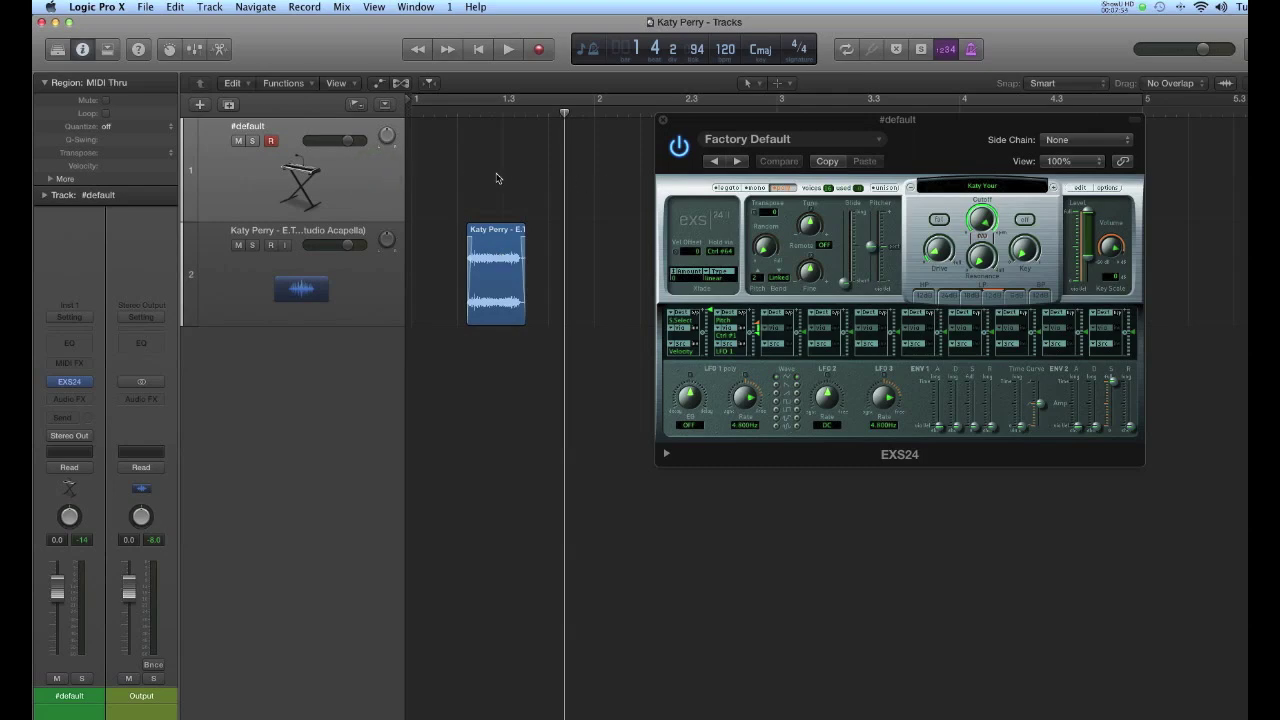
# Show the Step Input Keyboard and move it to the lower part of the screen.
pyautogui.click(414, 8)
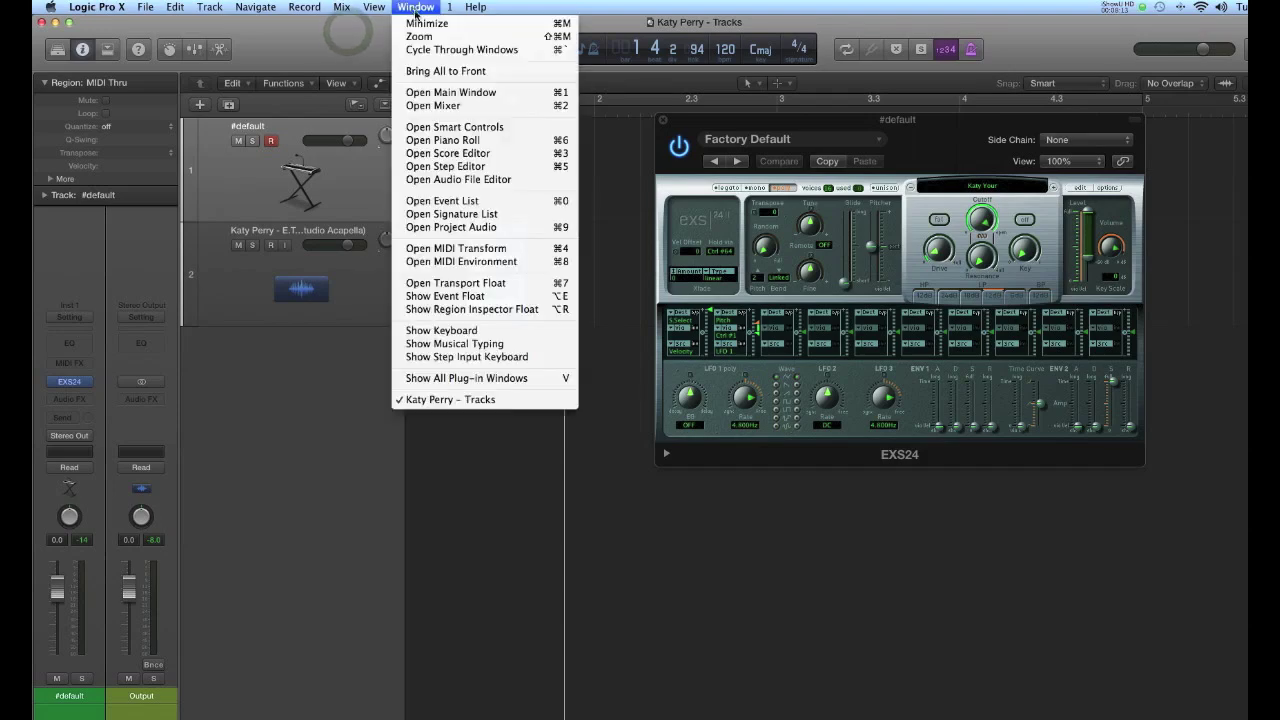
pyautogui.click(464, 356)
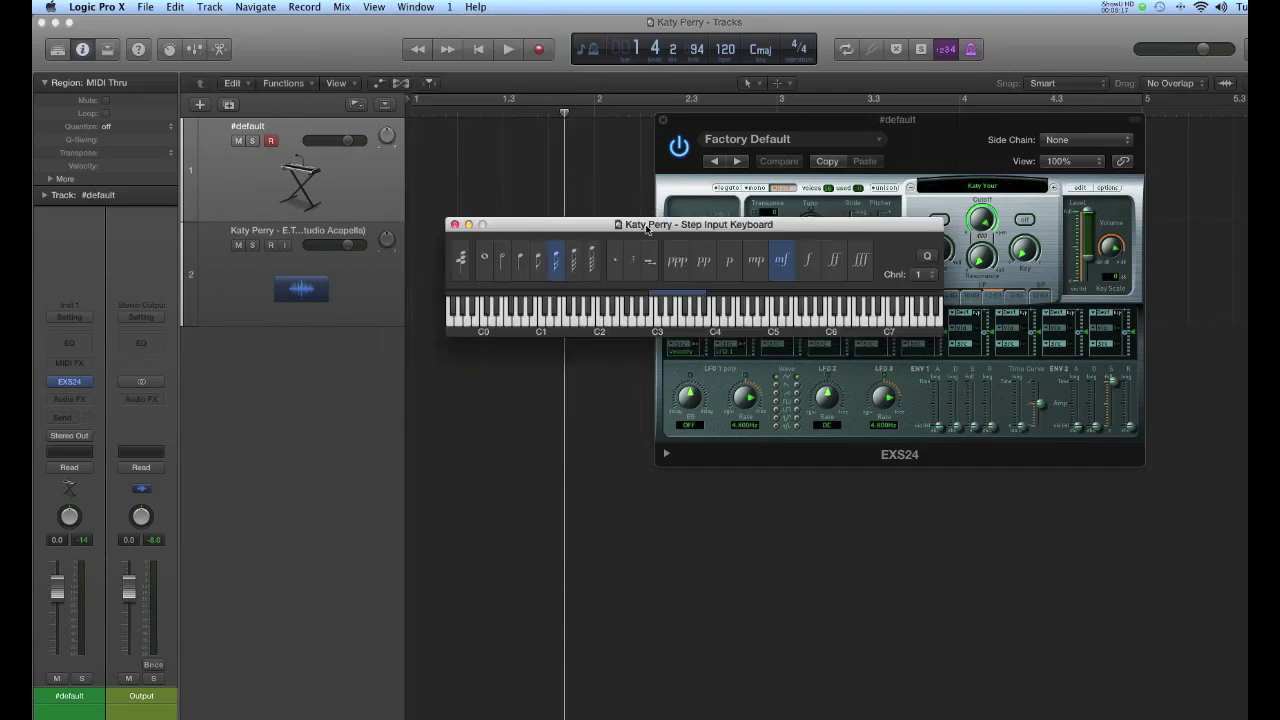
pyautogui.moveTo(646, 228); pyautogui.dragTo(700, 515)
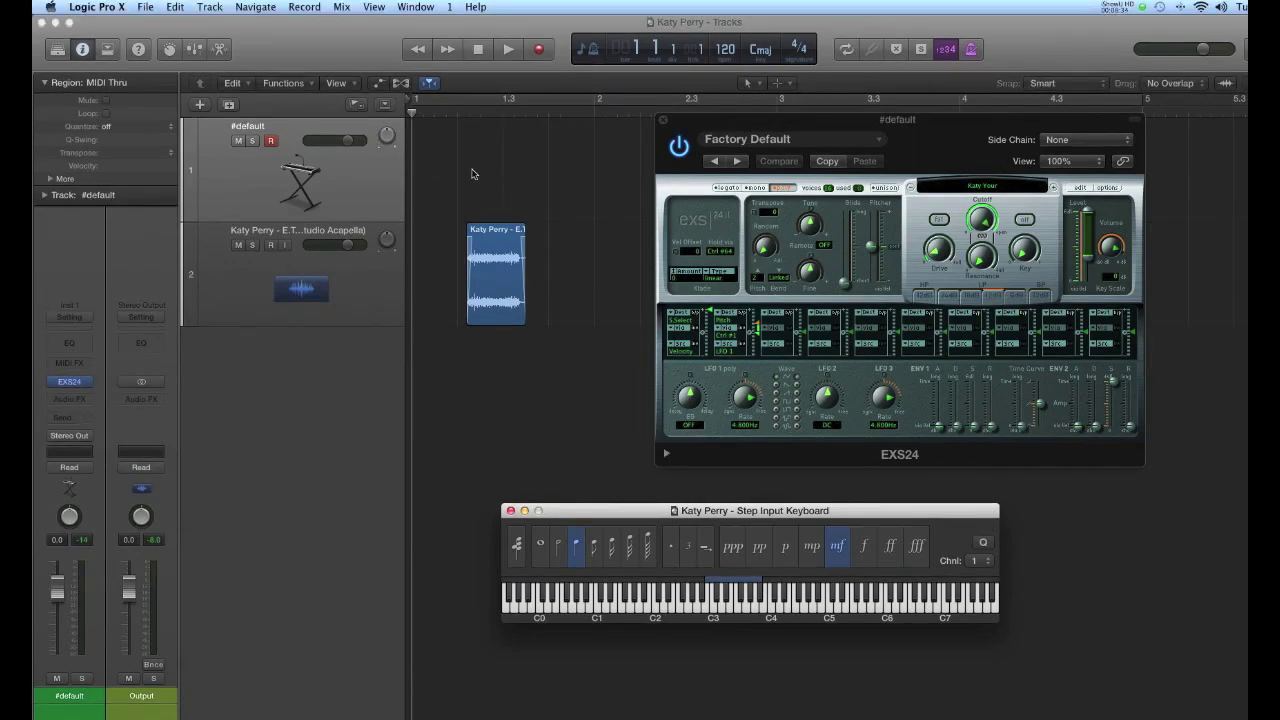
# Close the EXS24 window and step-enter four quarter notes on C3.
pyautogui.click(663, 121)
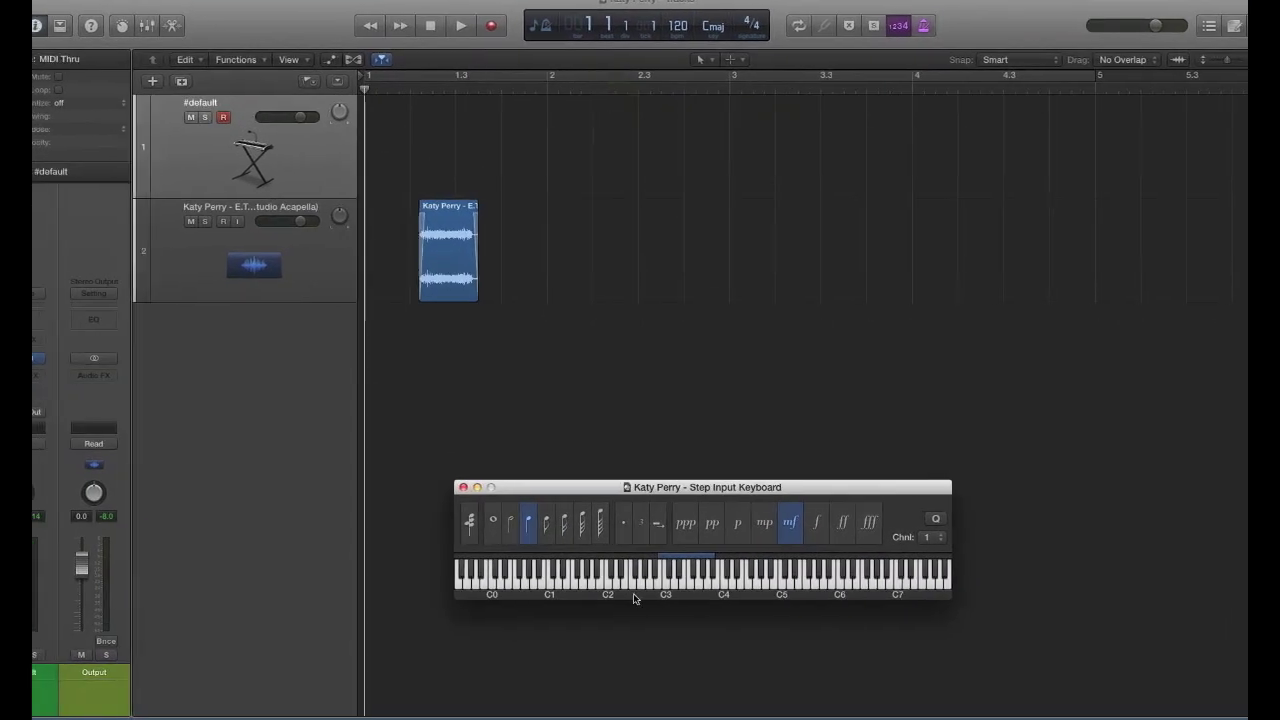
pyautogui.click(666, 578)
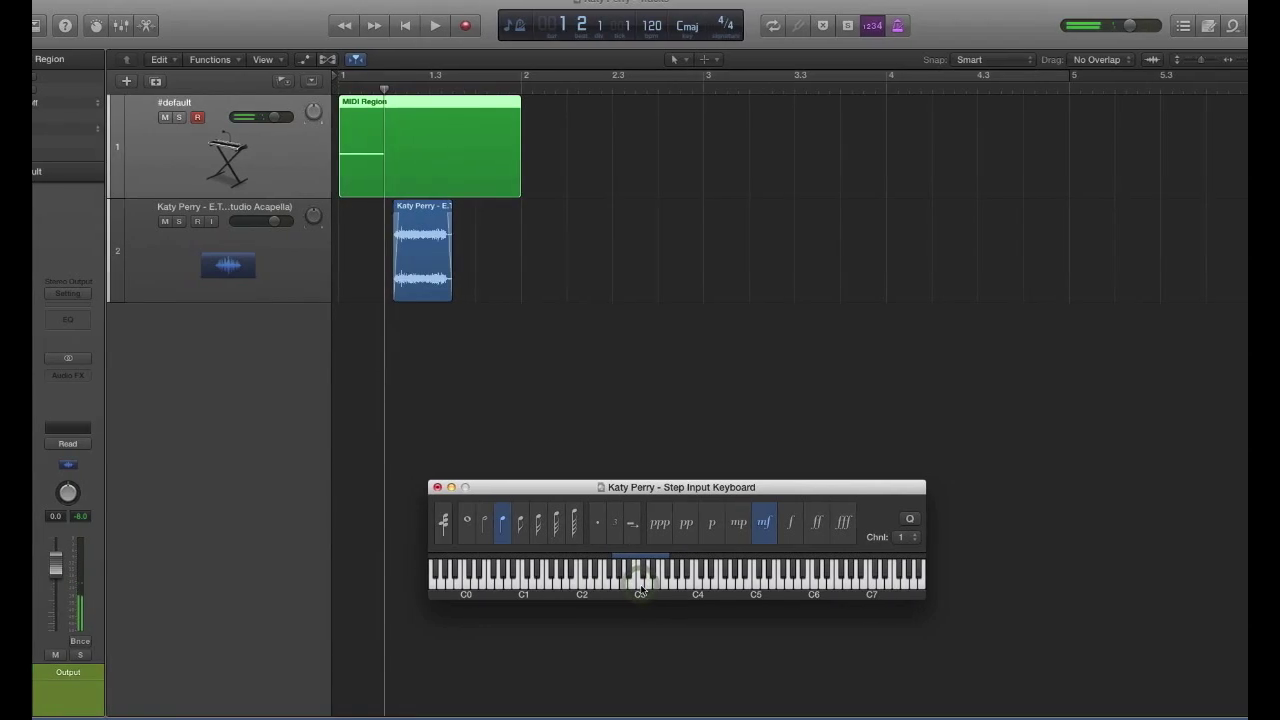
pyautogui.click(641, 580)
pyautogui.click(641, 580)
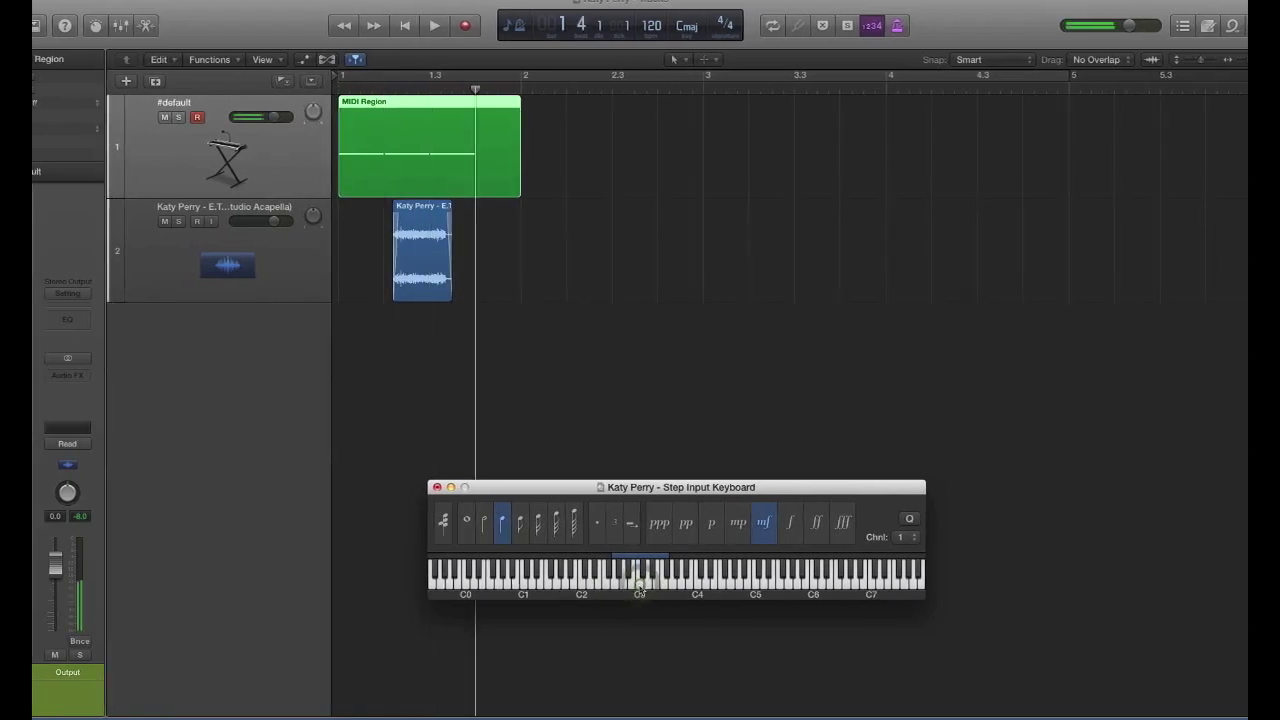
pyautogui.click(640, 580)
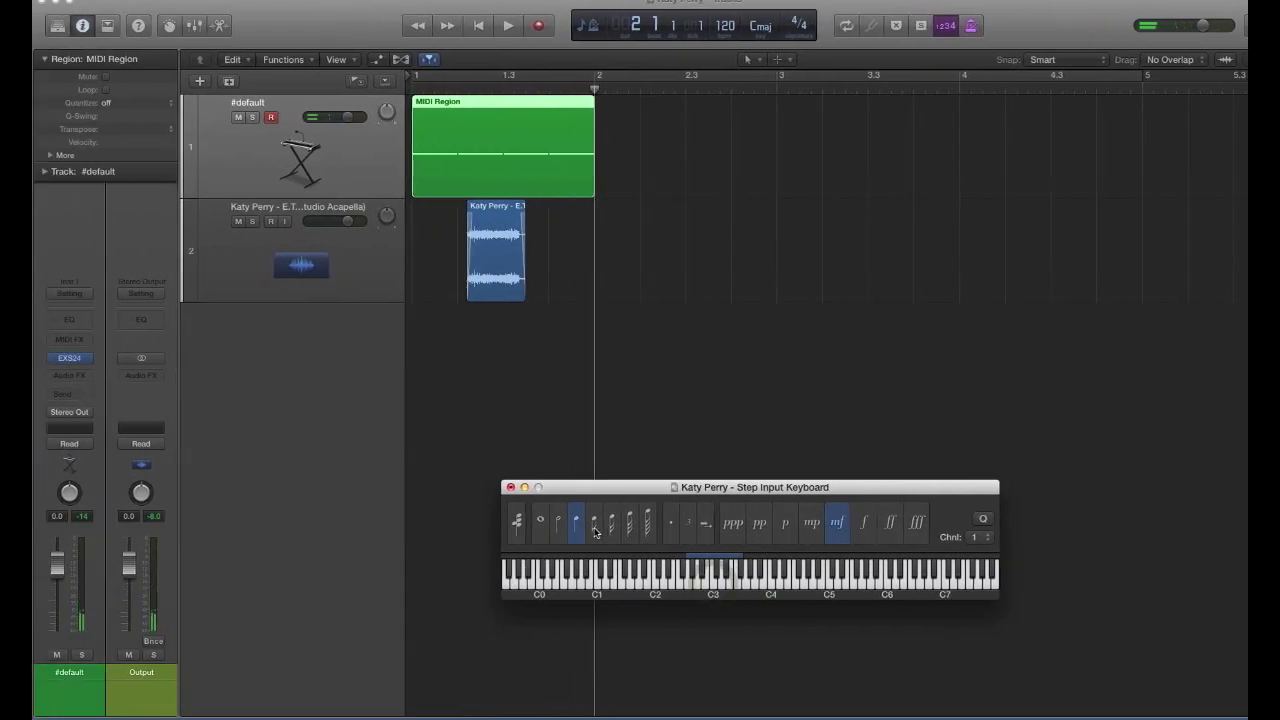
# Switch to eighth notes and step-enter seven eighth notes on C3.
pyautogui.click(521, 530)
pyautogui.click(713, 580)
pyautogui.click(713, 580)
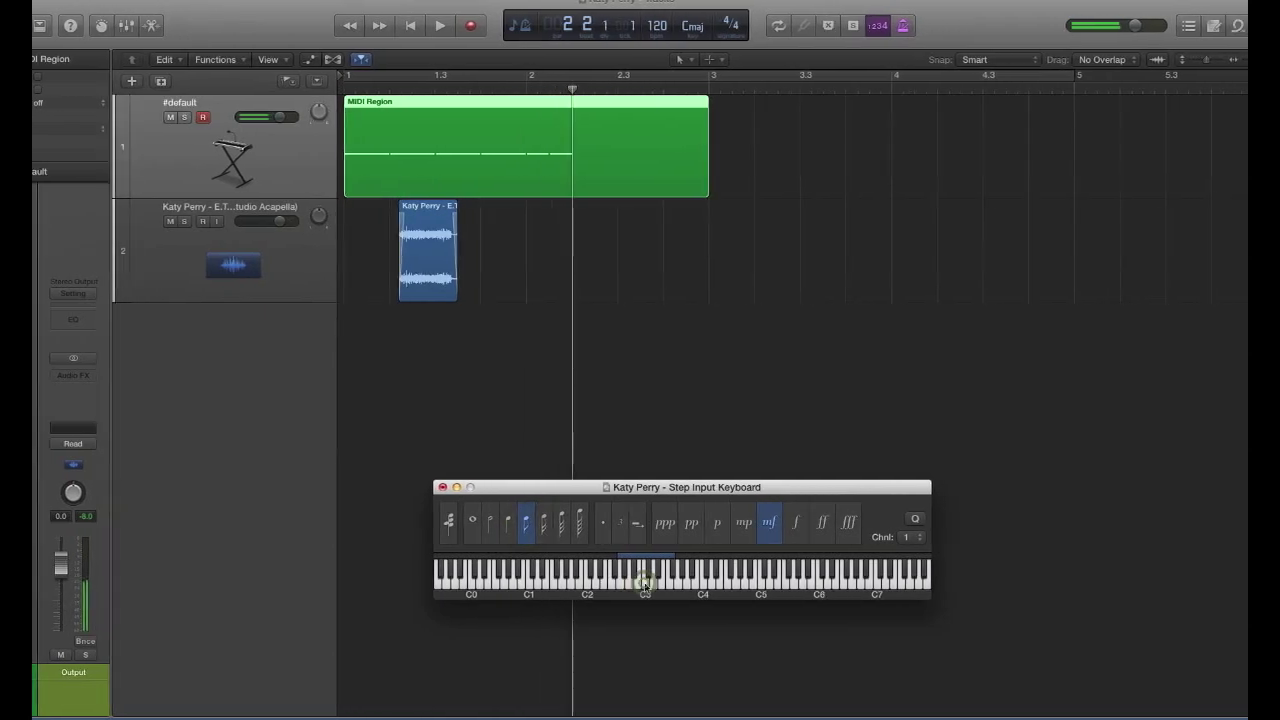
pyautogui.click(713, 580)
pyautogui.click(641, 580)
pyautogui.click(641, 580)
pyautogui.click(641, 580)
pyautogui.click(641, 580)
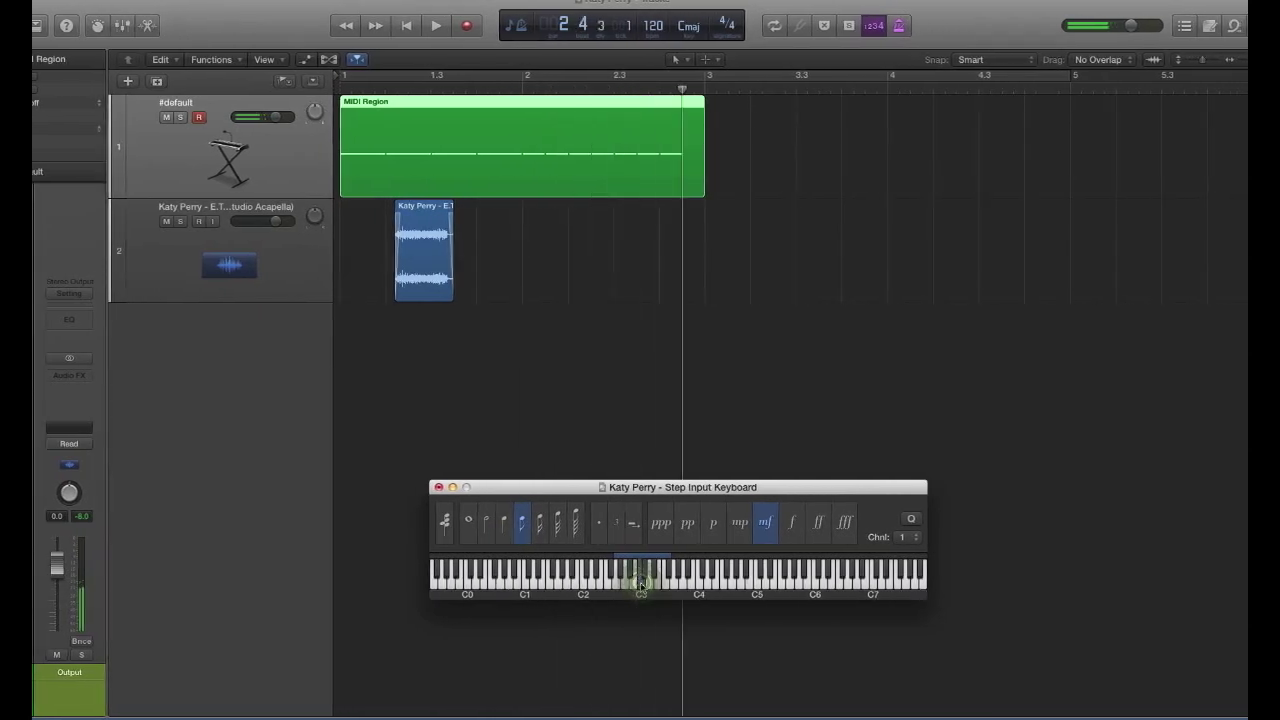
pyautogui.click(641, 580)
# Fill the rest up to bar 4 with nine sixteenth notes on C3, then return the playhead to the start.
pyautogui.click(539, 522)
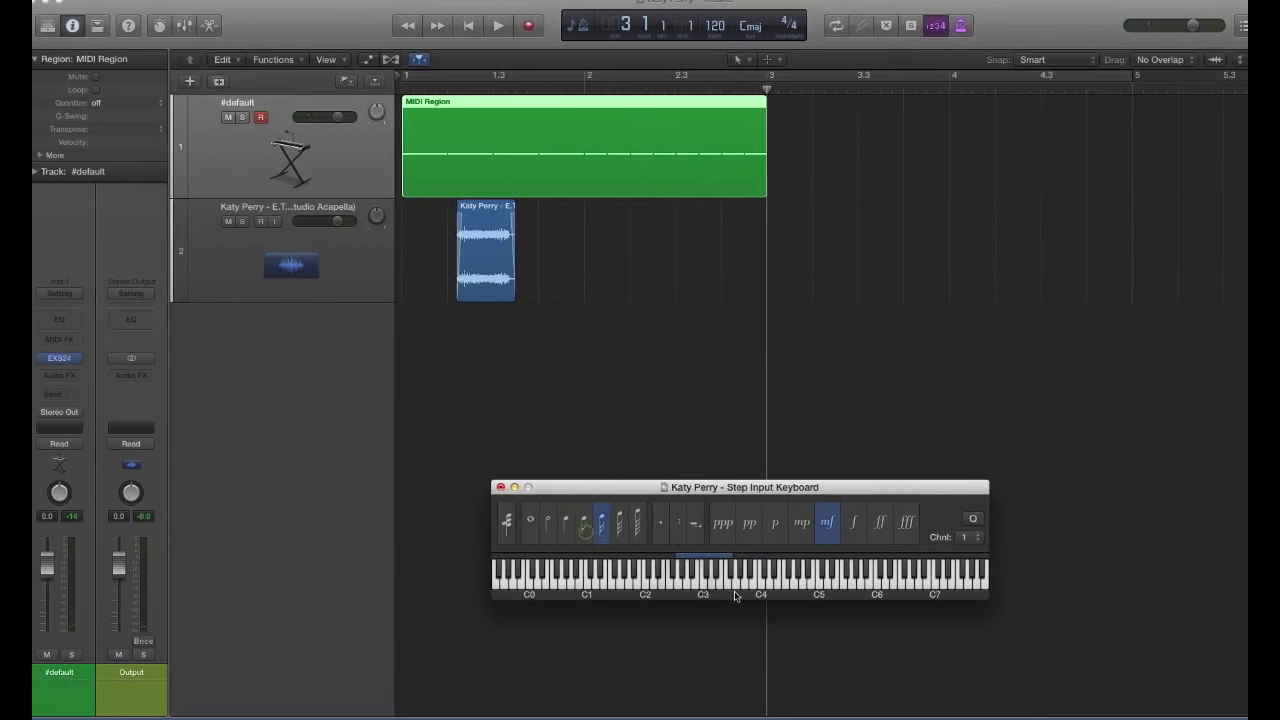
pyautogui.click(661, 580)
pyautogui.click(661, 580)
pyautogui.click(661, 580)
pyautogui.click(661, 580)
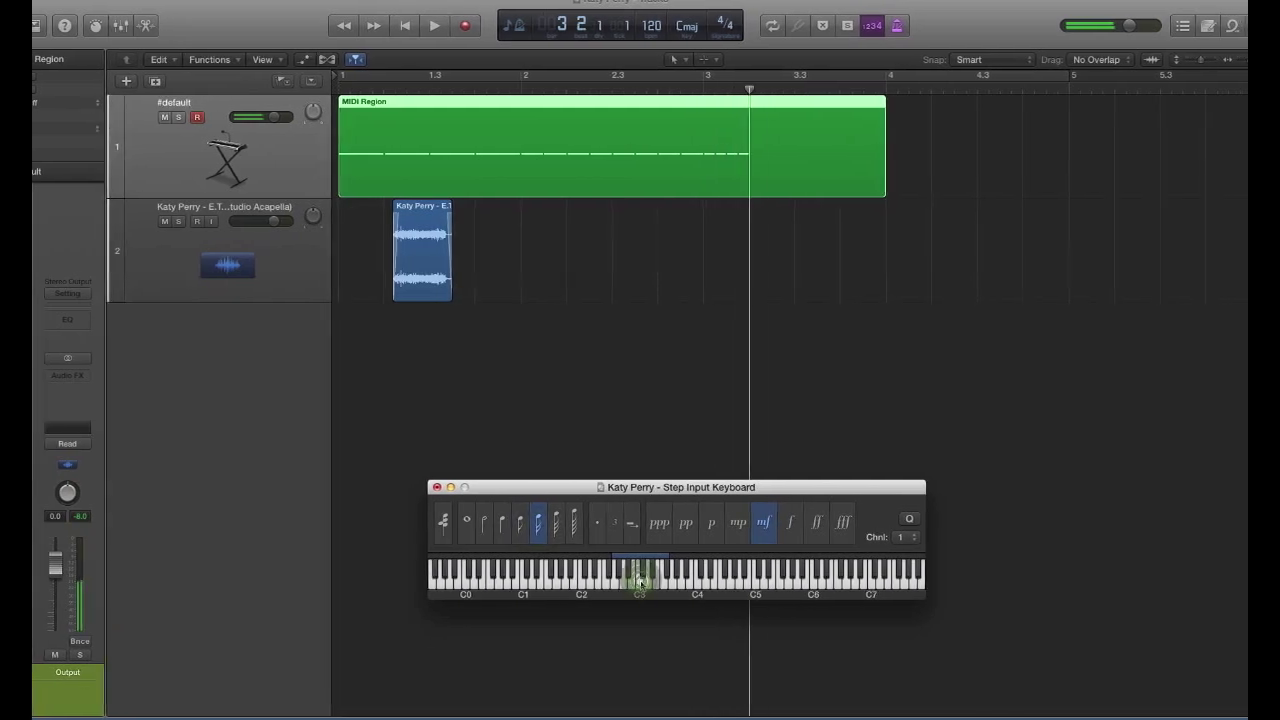
pyautogui.click(661, 580)
pyautogui.click(661, 580)
pyautogui.click(641, 580)
pyautogui.click(641, 580)
pyautogui.click(641, 580)
pyautogui.click(641, 580)
pyautogui.click(641, 580)
pyautogui.click(641, 580)
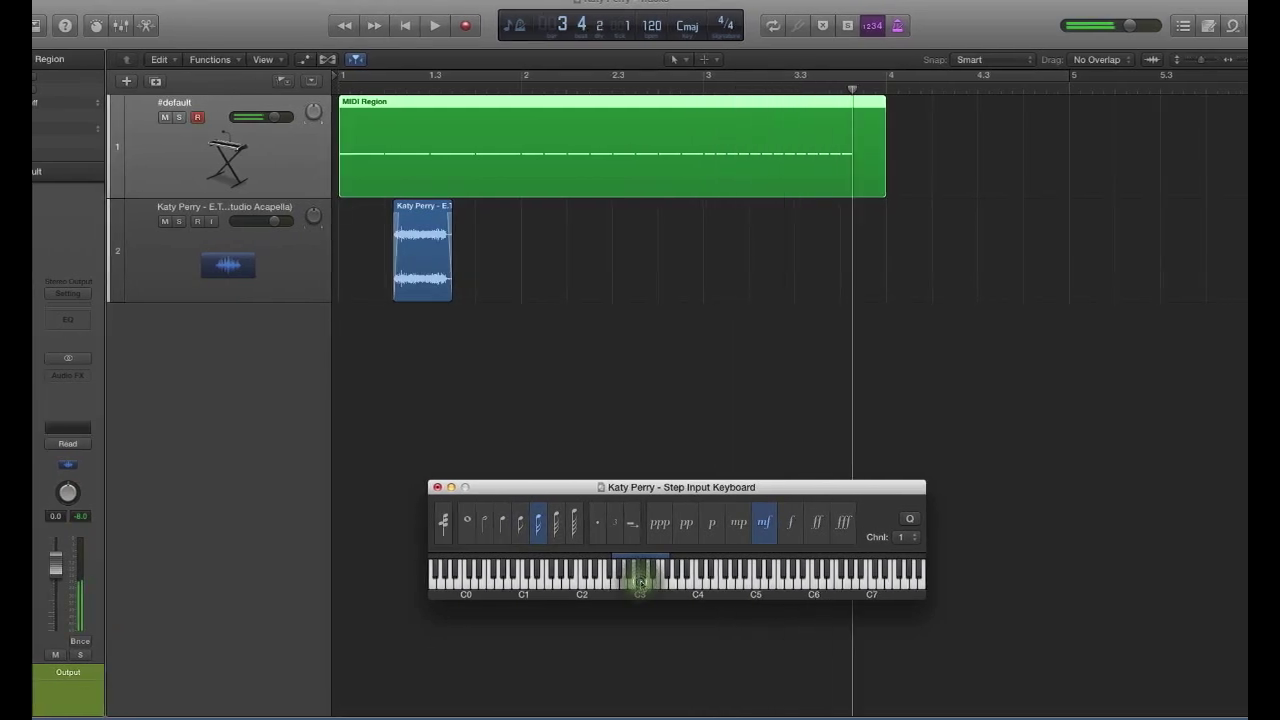
pyautogui.click(641, 580)
pyautogui.click(641, 580)
pyautogui.click(641, 580)
pyautogui.click(764, 418)
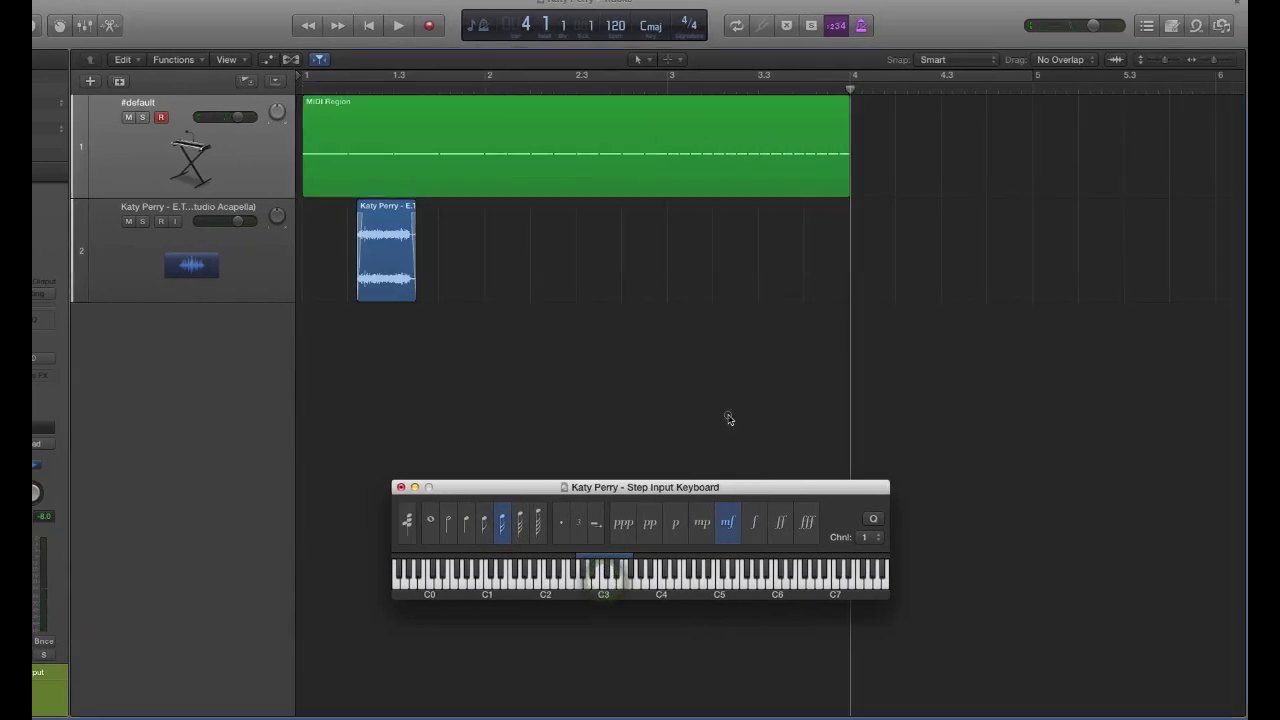
pyautogui.press('Return')
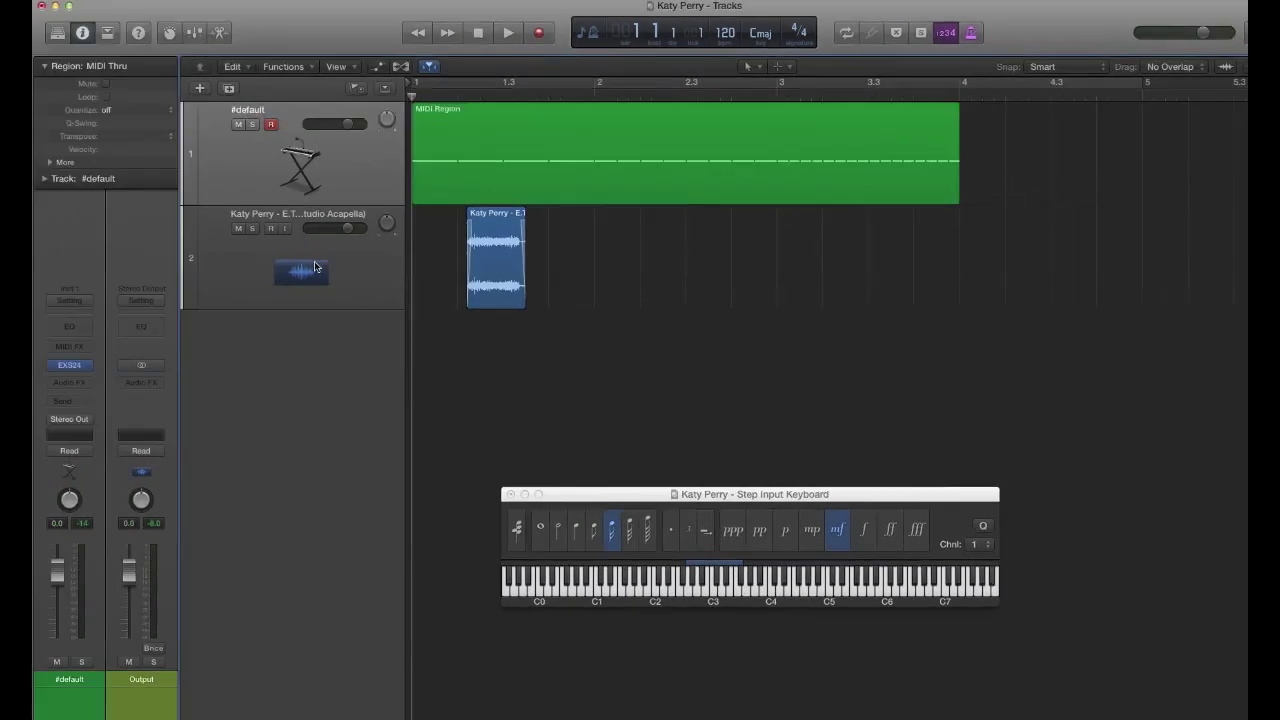
# Mute the Katy Perry acapella track, play back the C3 pattern, and raise the Step Input Keyboard.
pyautogui.click(238, 246)
pyautogui.press('space')
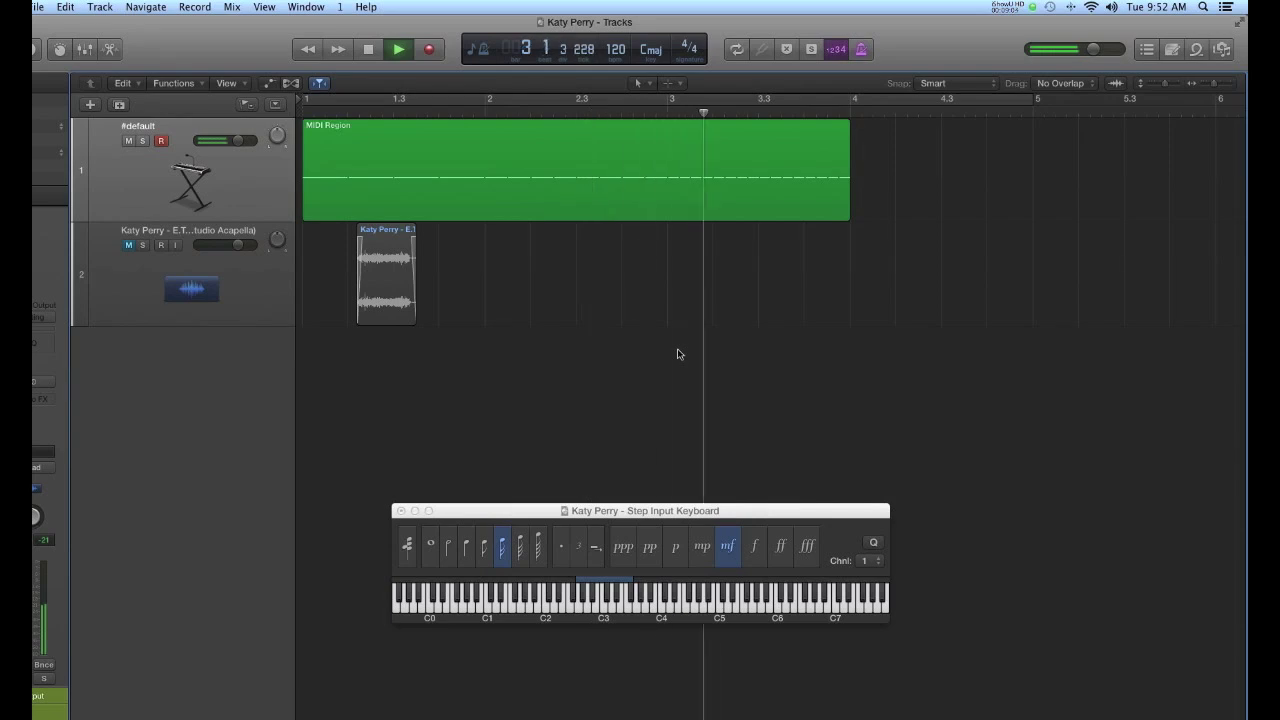
pyautogui.press('space')
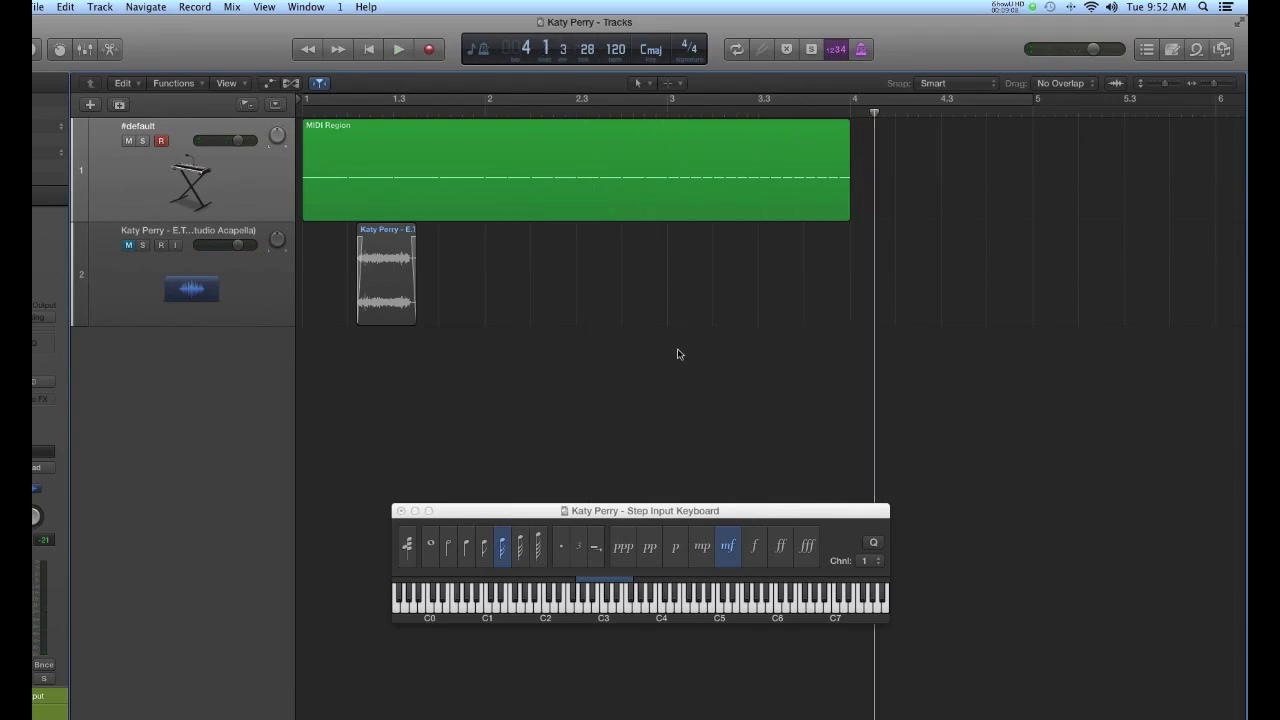
pyautogui.moveTo(649, 508); pyautogui.dragTo(700, 375)
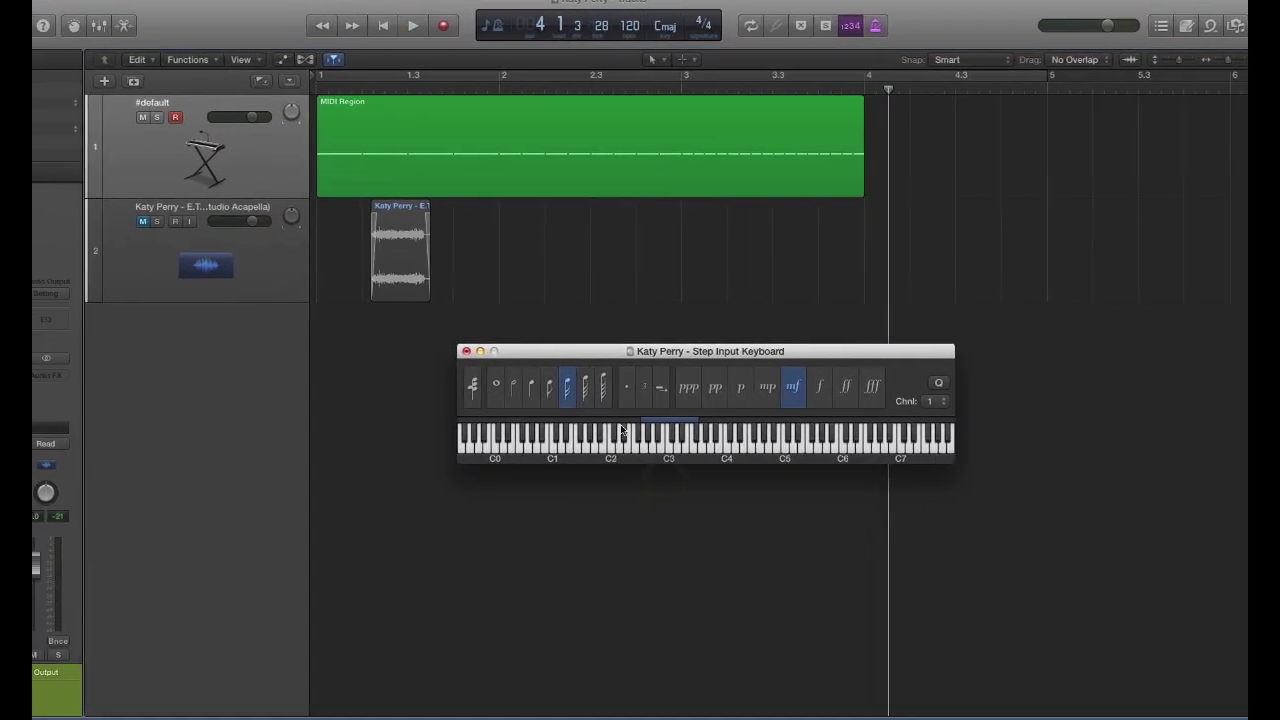